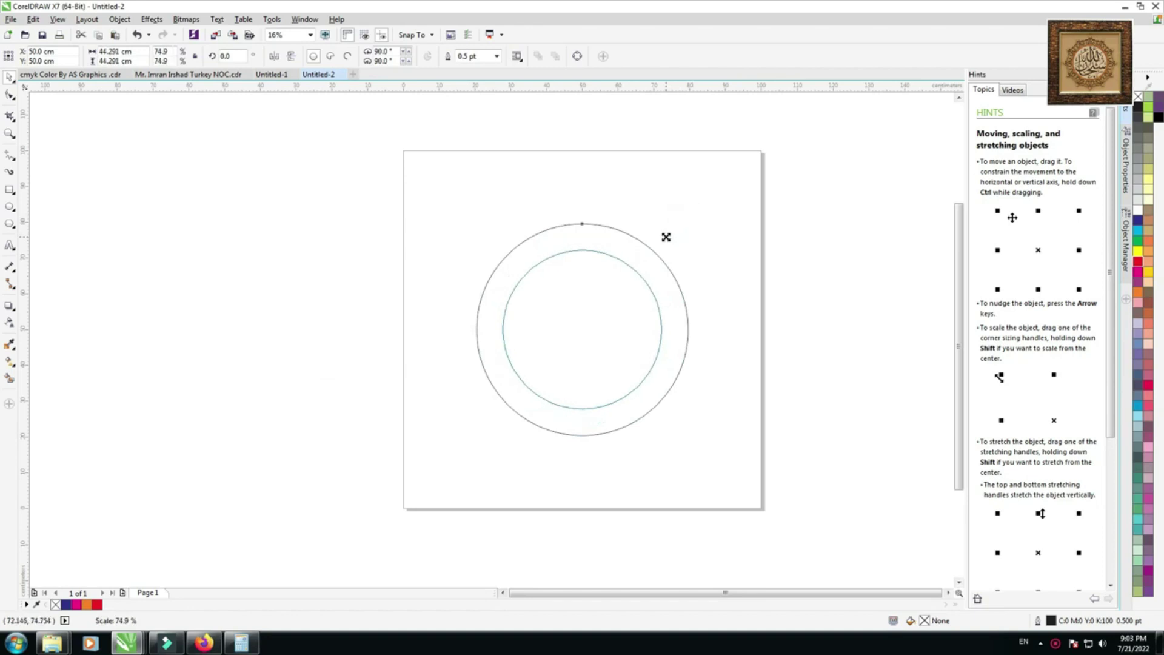
Add a smaller concentric circle about 35 cm wide and set all three circles' outline width to 90 pt
left_click_drag(667, 243, 647, 263)
left_click(822, 254)
left_click_drag(806, 167, 413, 478)
left_click(497, 56)
type("100")
key("Return")
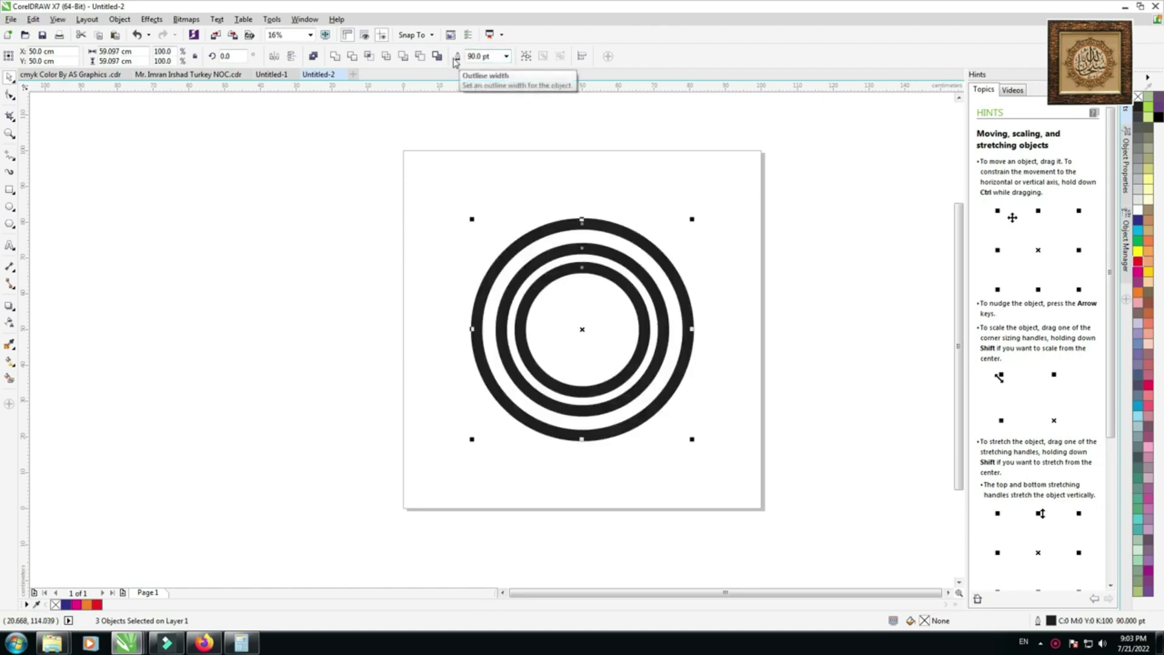
Turn the outer circle into a lower-left quarter arc spanning 180 to 270 degrees
left_click(261, 270)
left_click(566, 230)
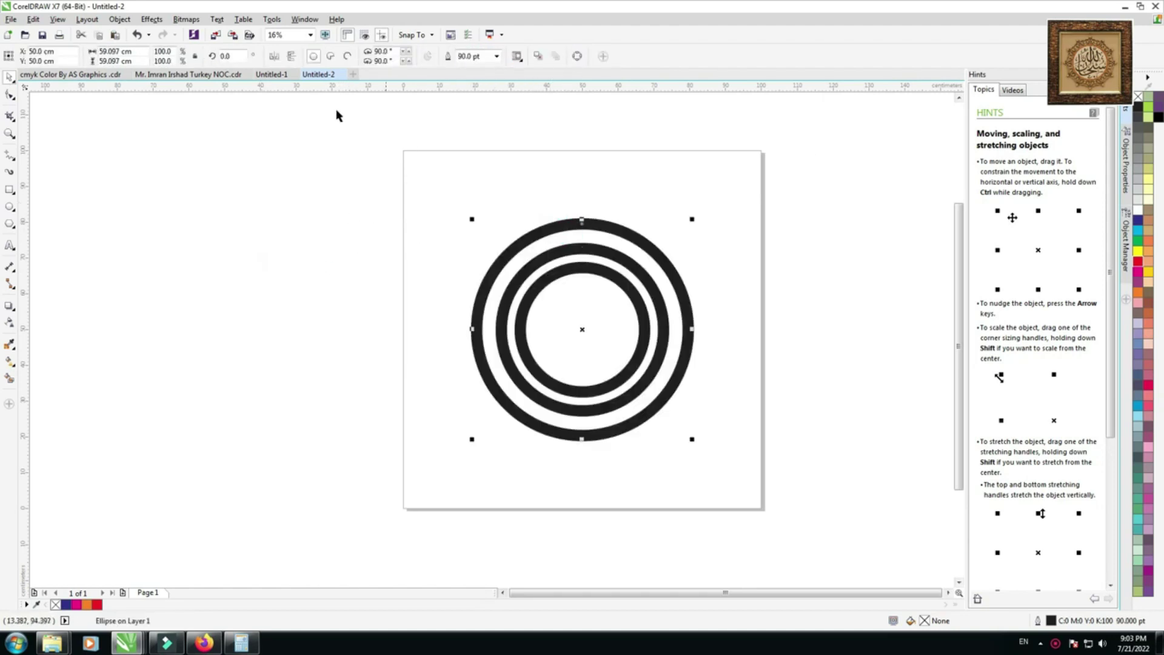
left_click(347, 56)
left_click(10, 97)
left_click_drag(691, 328, 475, 329)
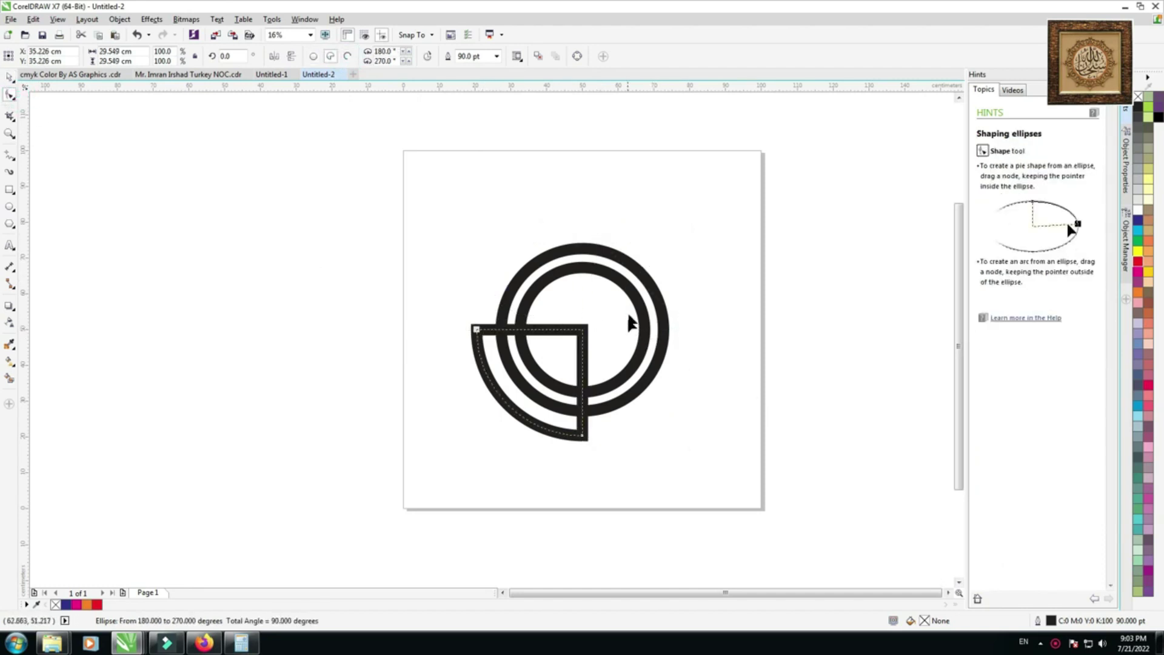
left_click(347, 57)
Turn the middle circle into a quarter arc from 180 to 270 degrees, matching the outer arc
left_click(582, 412)
left_click(347, 57)
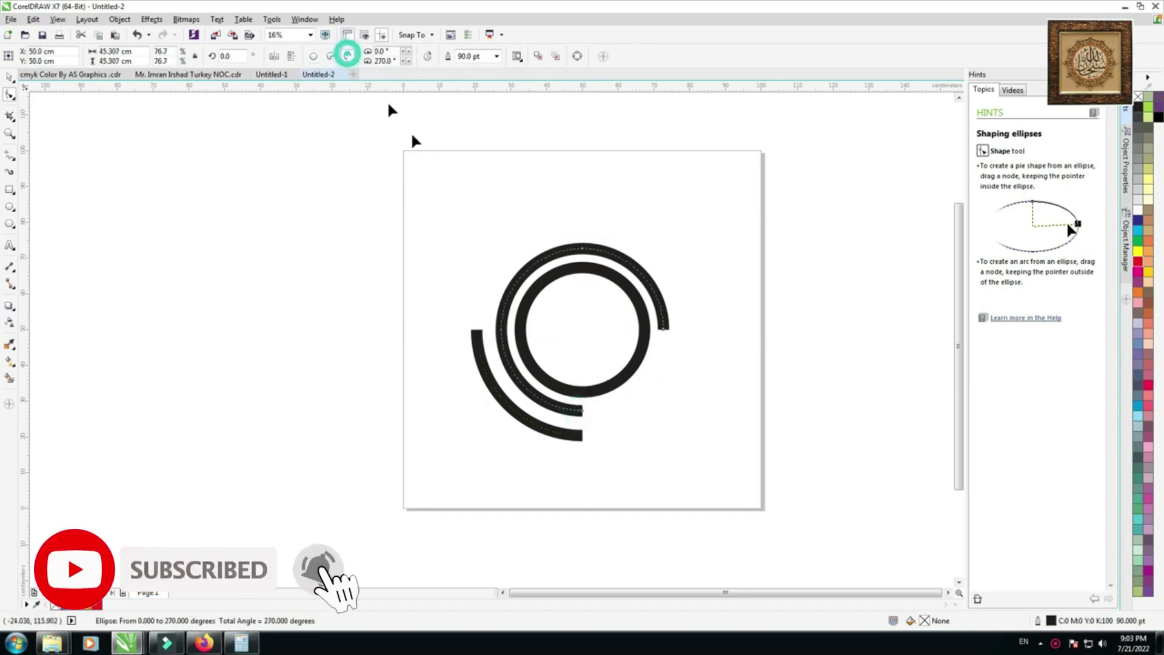
left_click_drag(665, 333, 511, 335)
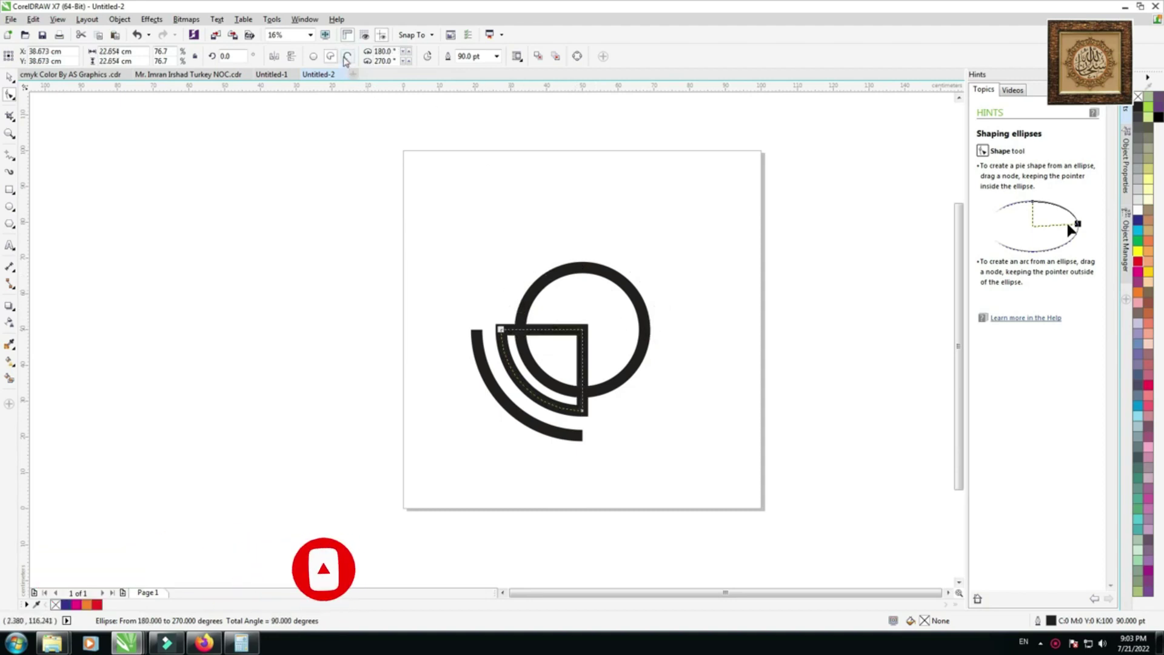
left_click(347, 56)
Turn the innermost circle into a quarter arc from 180 to 270 degrees
left_click(646, 344)
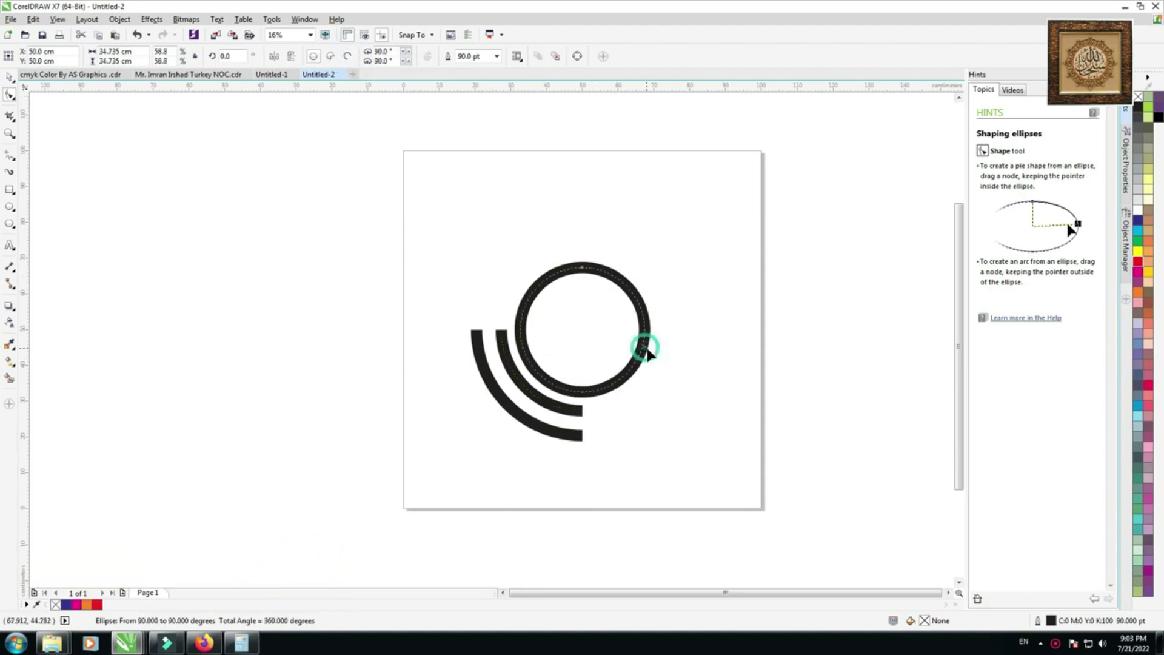
left_click(347, 56)
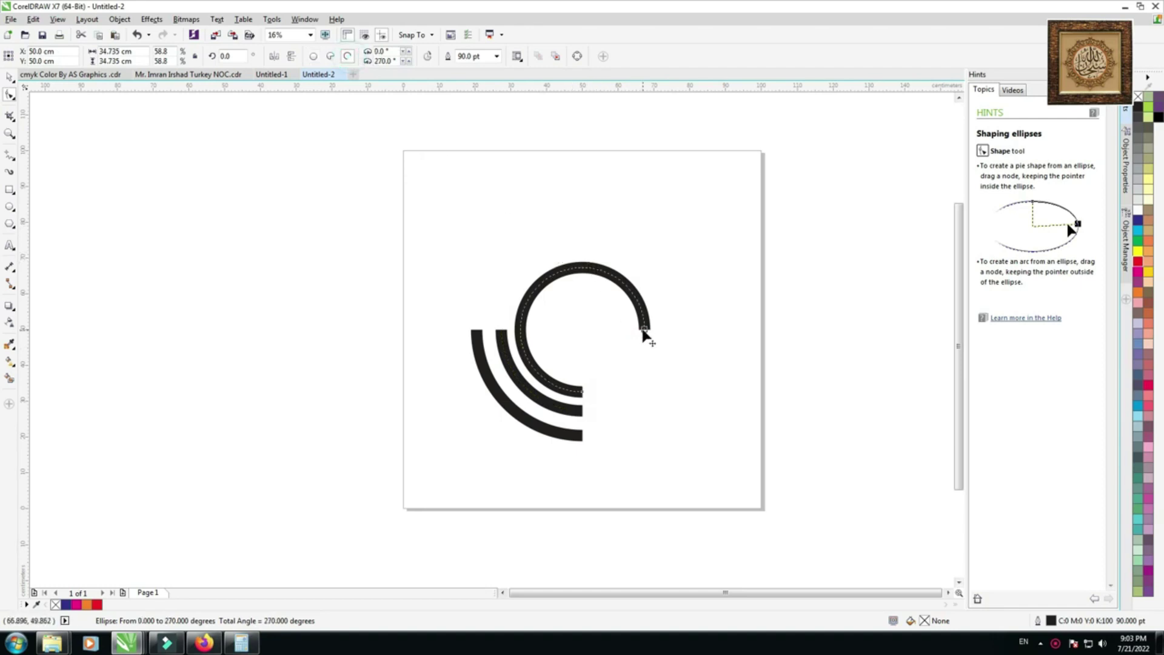
left_click_drag(644, 330, 543, 333)
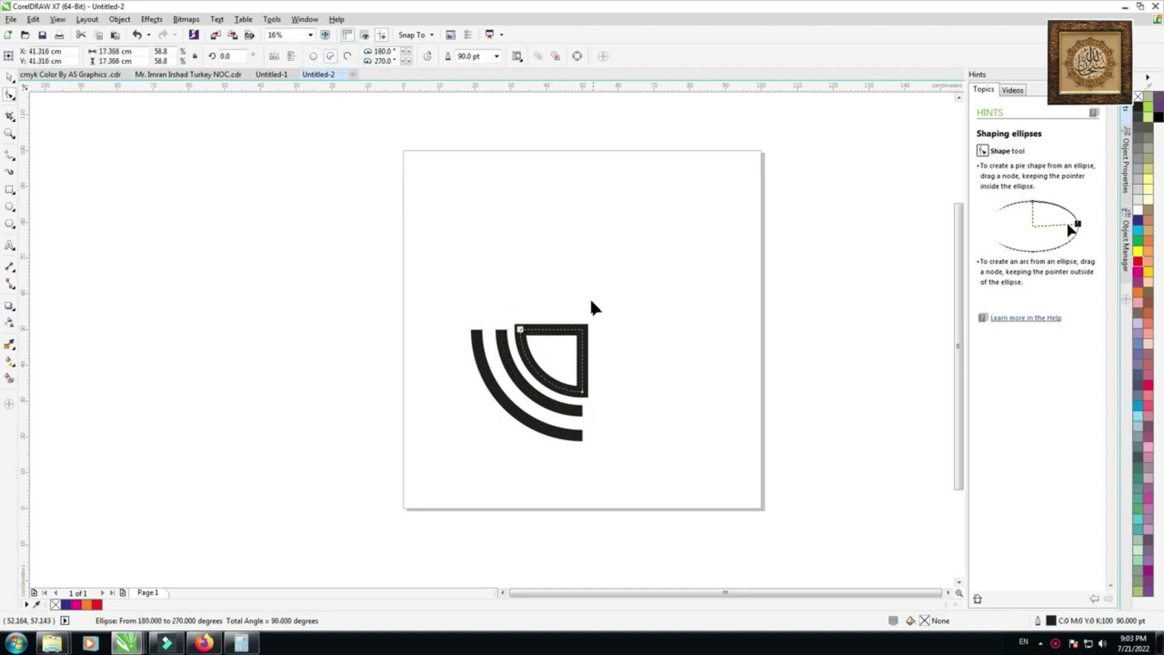
left_click(347, 56)
Centre the three arcs on the page as a temporary group, leaving them ungrouped
left_click(9, 77)
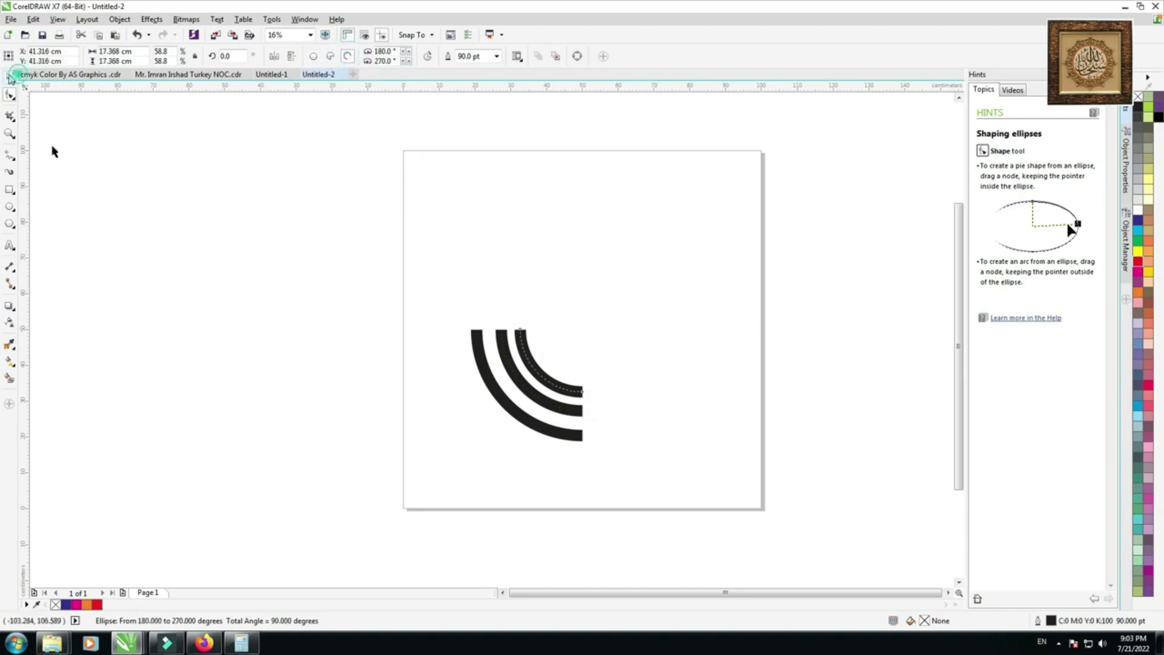
left_click_drag(315, 261, 485, 381)
left_click_drag(677, 487, 640, 462)
key("ctrl+g")
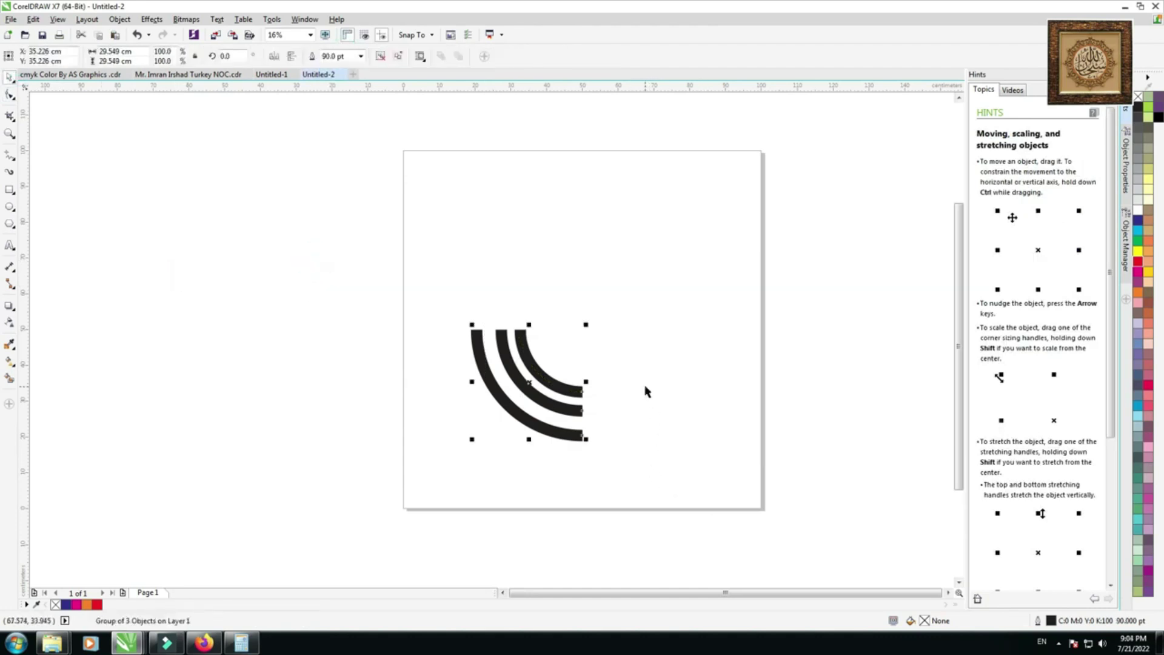
key("p")
left_click(381, 57)
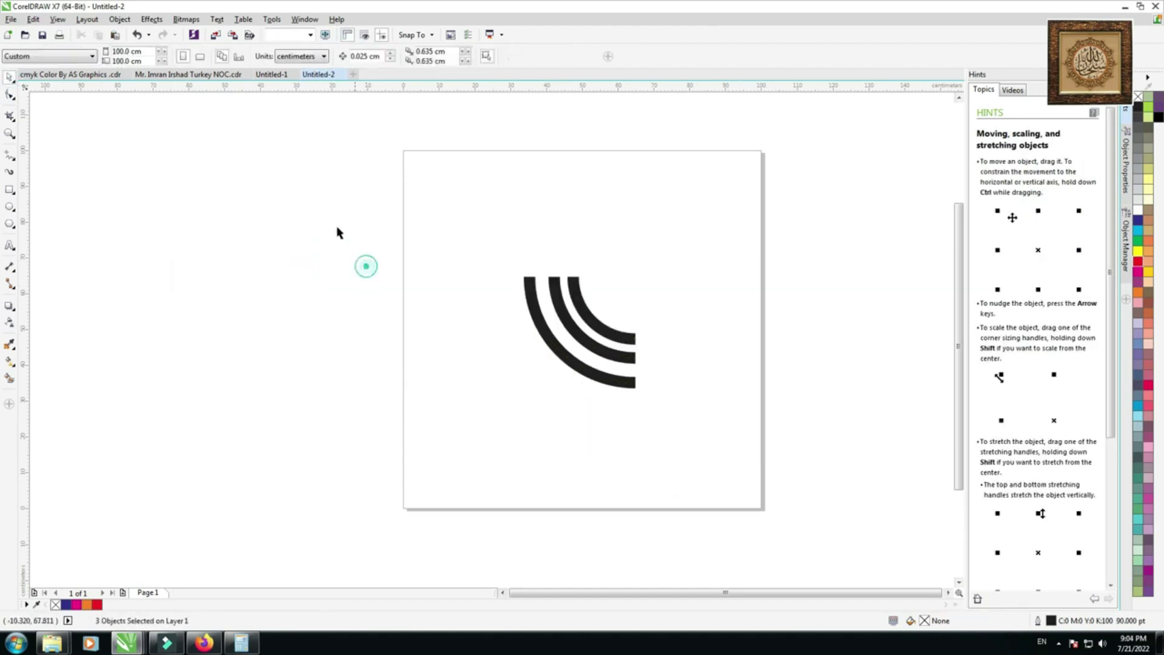
Give the three arcs round line caps in the outline settings
scroll(643, 397, "up", 1)
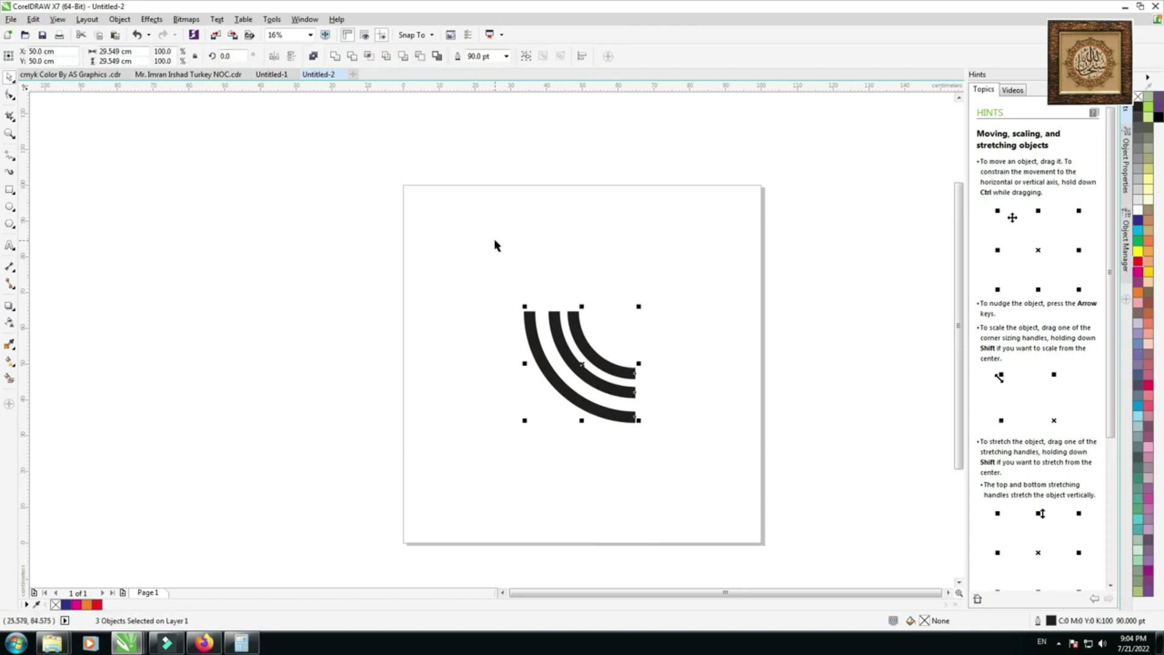
scroll(495, 245, "down", 2)
key("F12")
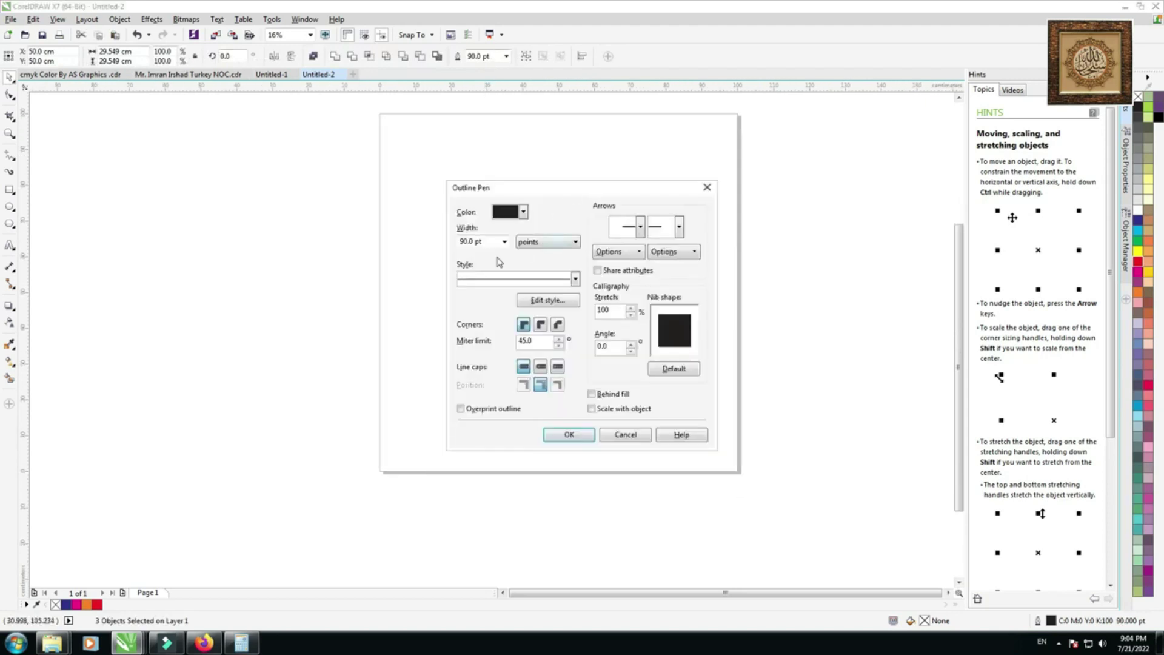
left_click(540, 366)
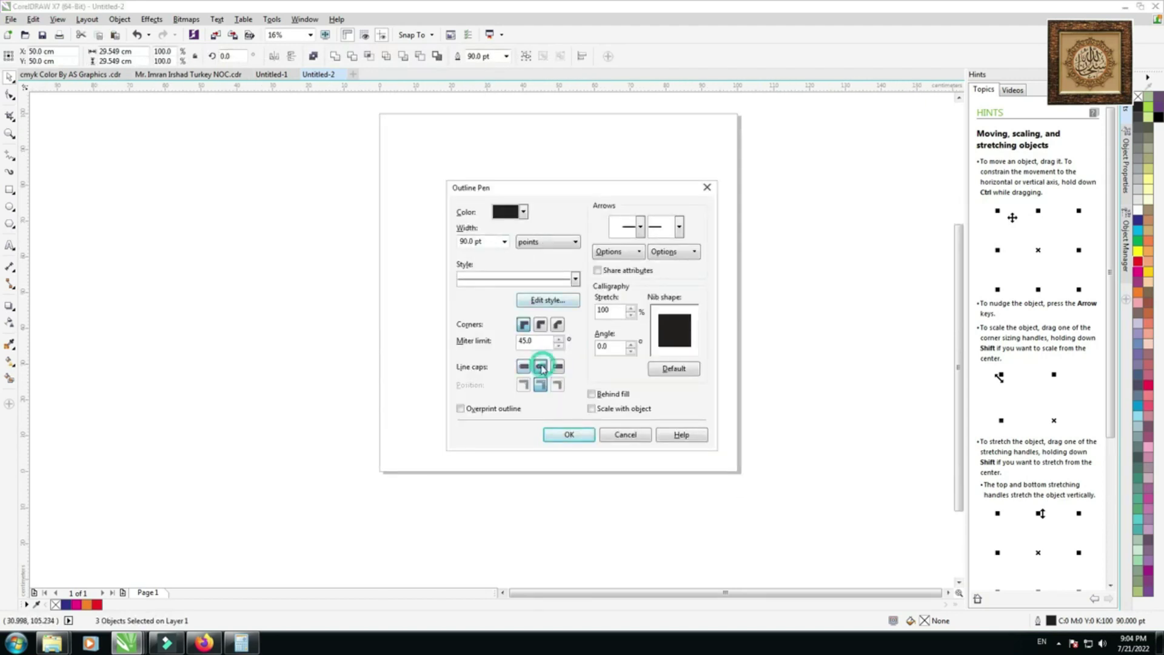
left_click(584, 436)
left_click(772, 309)
Create a horizontally mirrored copy of the three arcs beside the originals
left_click_drag(616, 310, 396, 431)
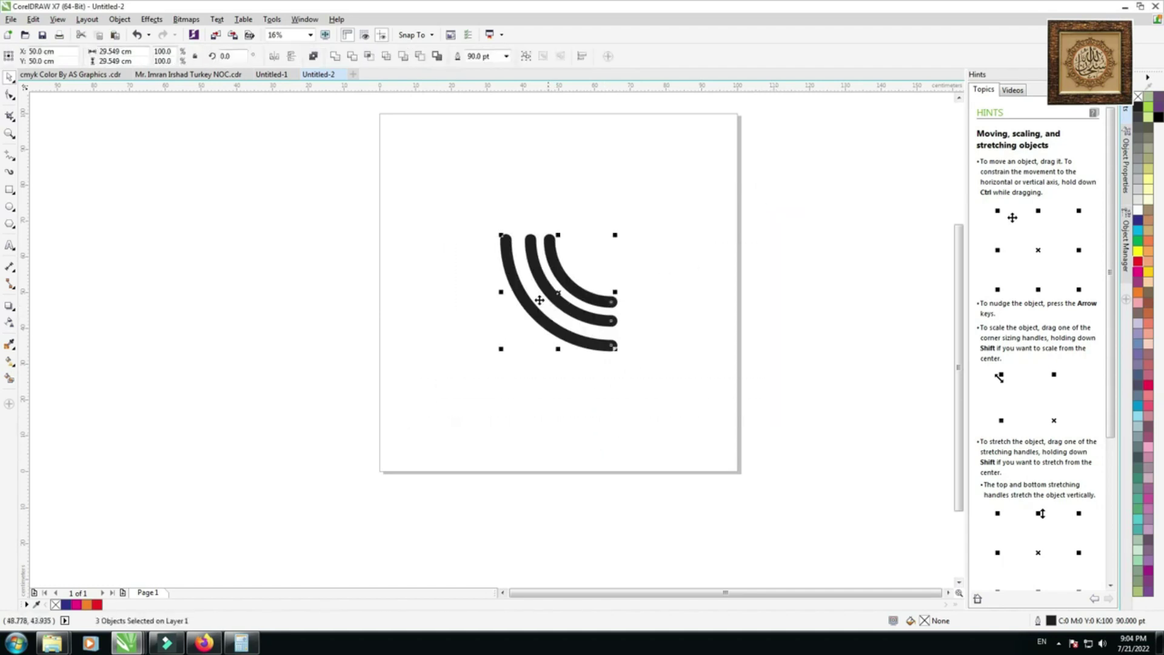
scroll(557, 292, "up", 3)
scroll(557, 291, "down", 2)
left_click_drag(557, 291, 496, 309)
scroll(329, 242, "down", 1)
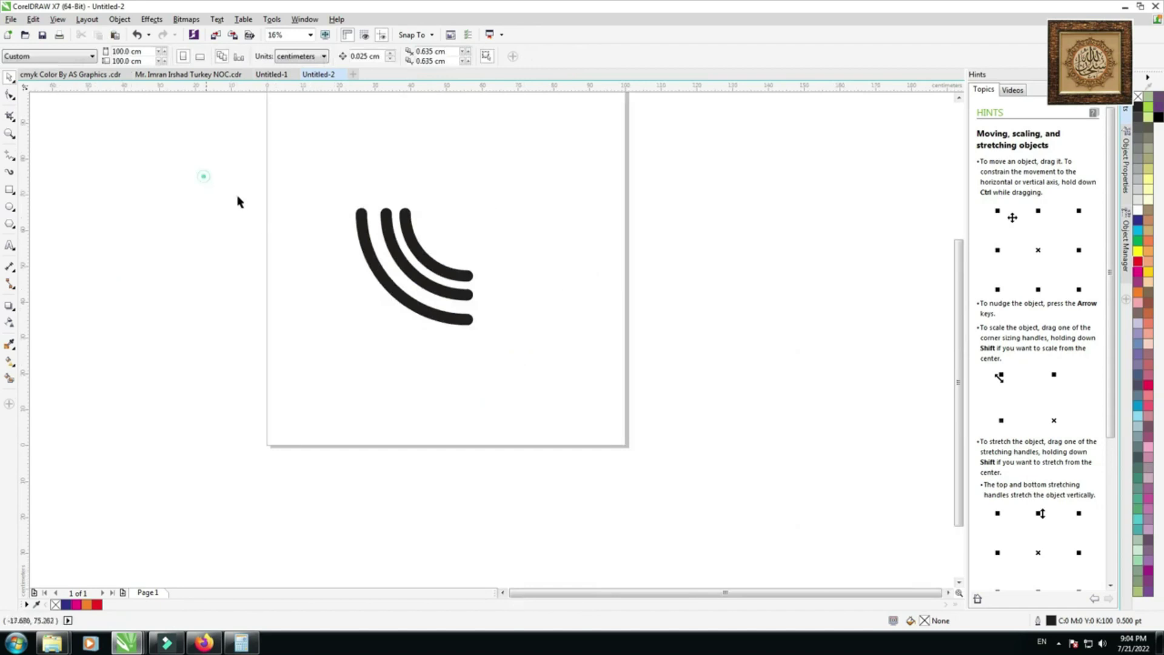
left_click_drag(467, 270, 250, 265)
left_click_drag(472, 320, 553, 320)
left_click(670, 330)
Move the three mirrored arcs over the originals so both sets cross symmetrically near their upper ends
left_click_drag(183, 168, 449, 328)
scroll(438, 235, "up", 1)
left_click_drag(433, 277, 525, 279)
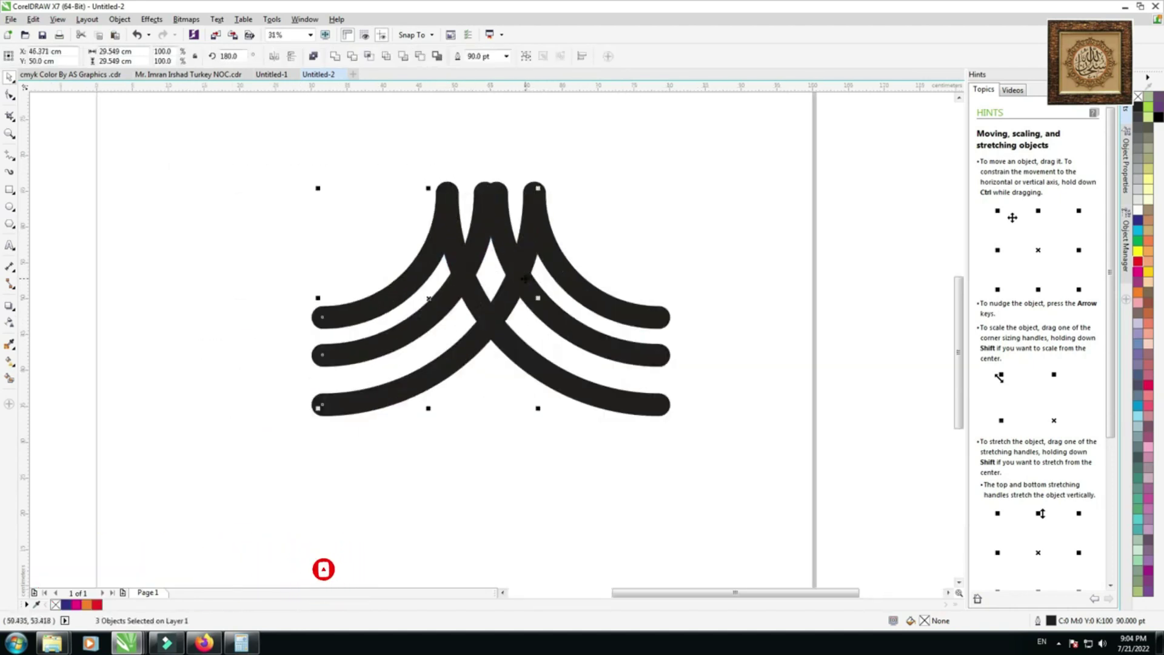
Try to shift the three mirrored arcs slightly further across the original arcs
scroll(497, 209, "up", 1)
mouse_move(497, 210)
left_mouse_down()
mouse_move(486, 195)
mouse_move(495, 199)
left_mouse_up()
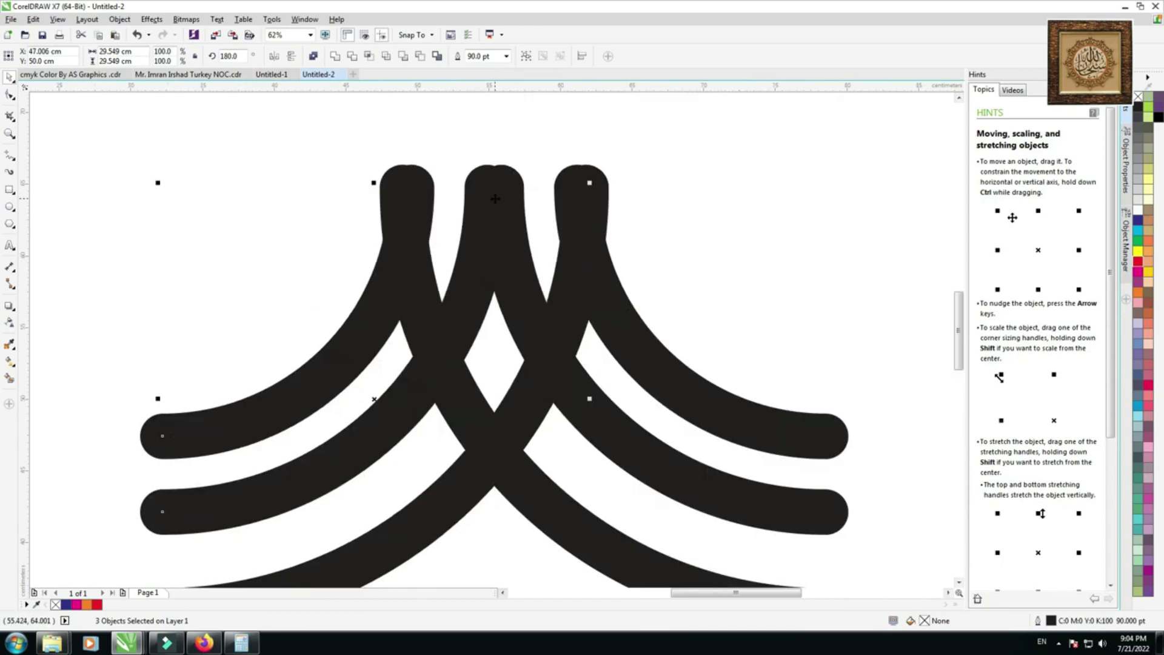
scroll(494, 199, "down", 1)
left_click(813, 242)
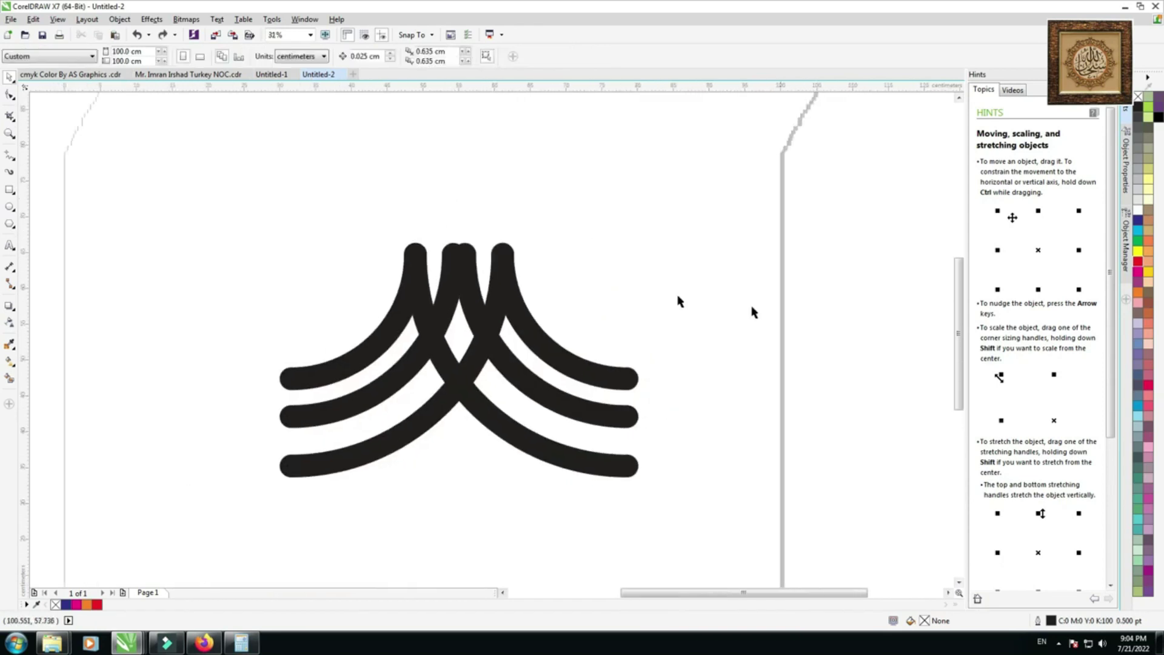
Move the middle mirrored arc so its upper end coincides with that of the original middle arc
left_click(462, 266)
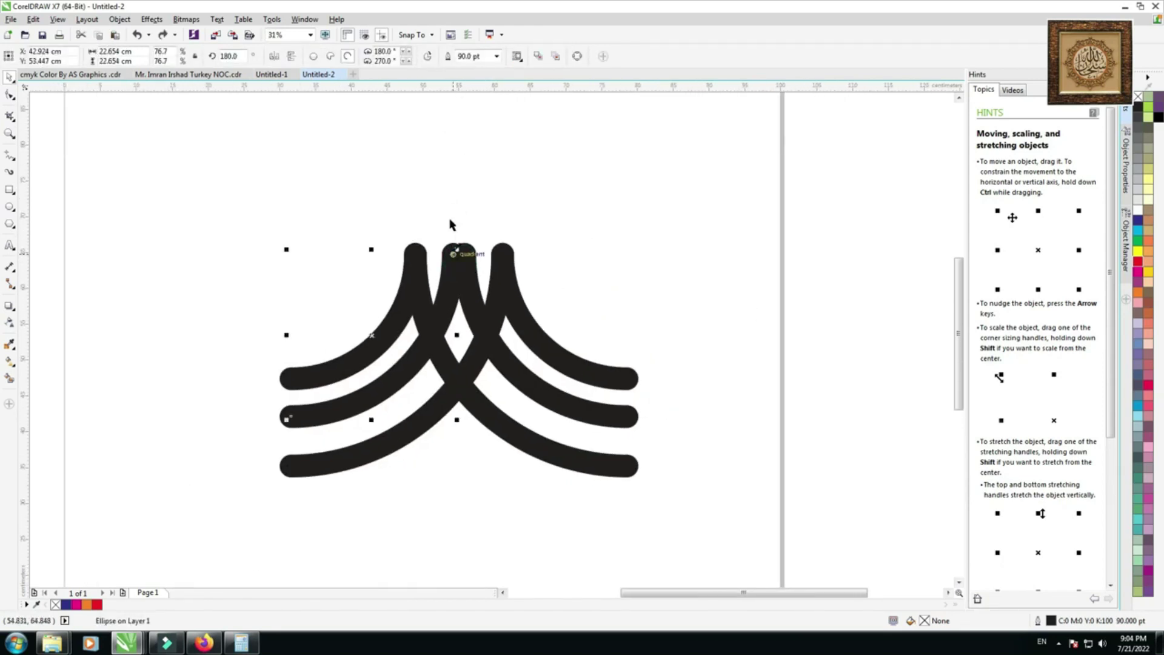
scroll(462, 265, "up", 2)
left_click_drag(447, 226, 494, 260)
scroll(493, 260, "down", 3)
left_click(688, 187)
left_click_drag(689, 188, 391, 388)
left_click(217, 274)
left_click_drag(379, 241, 519, 377)
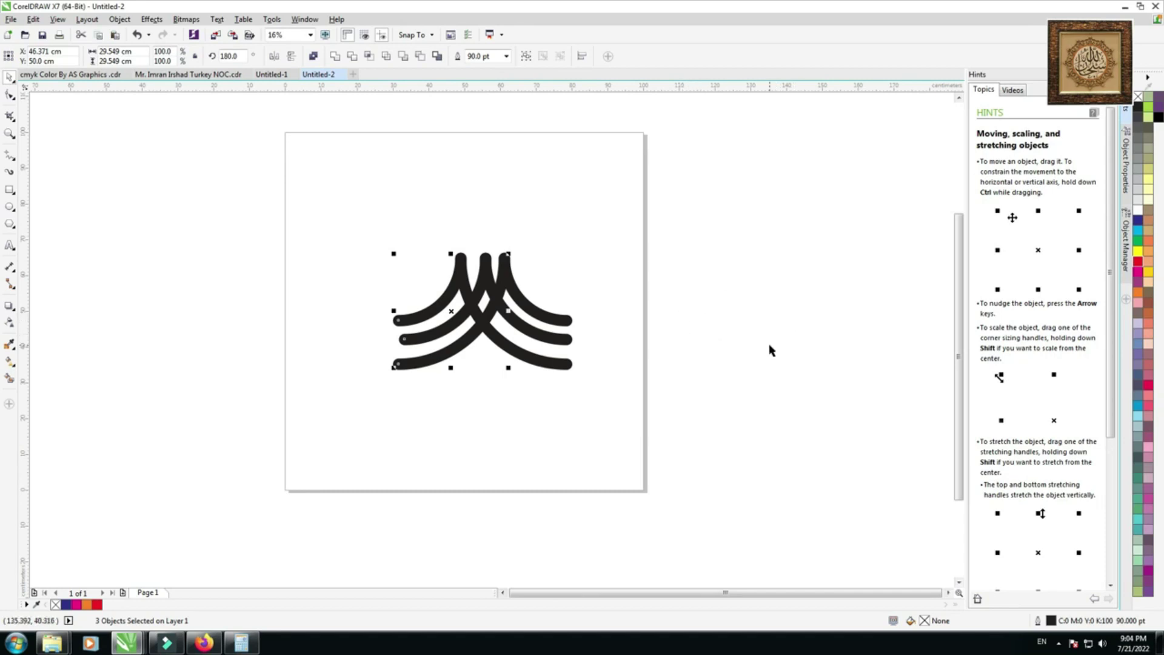
left_click(806, 338)
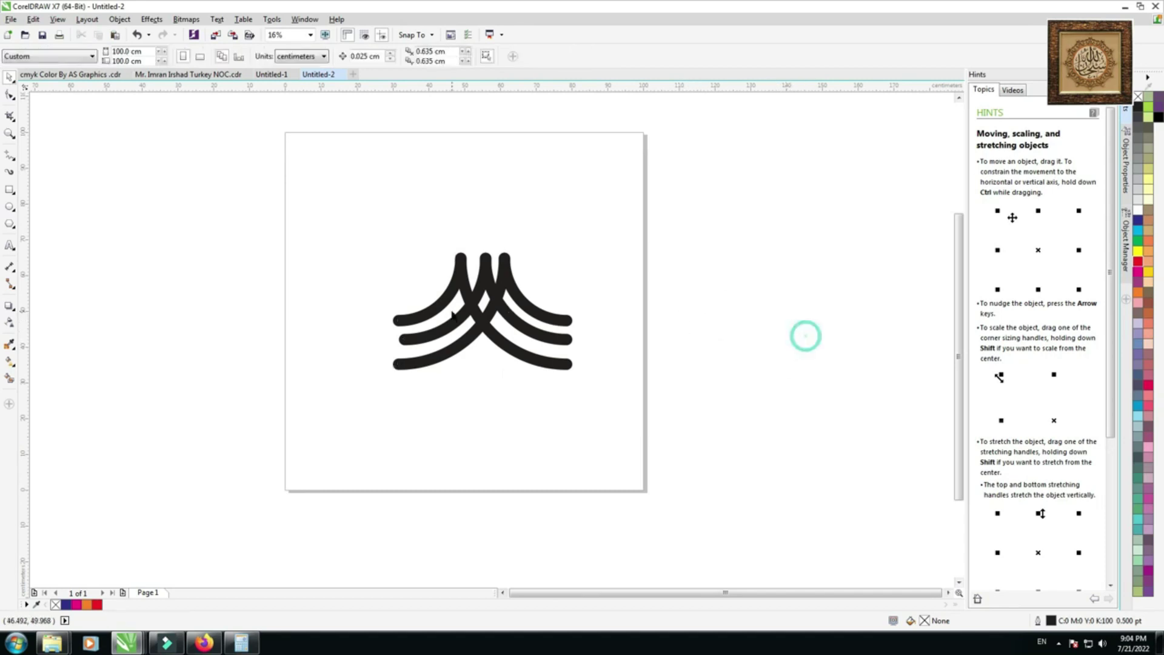
Try to colour the three arcs on the right half with the orange fill C0 M60 Y100 K0
scroll(453, 317, "up", 2)
left_click(618, 311)
left_click(632, 358, "shift")
left_click(609, 407, "shift")
left_click(1138, 293)
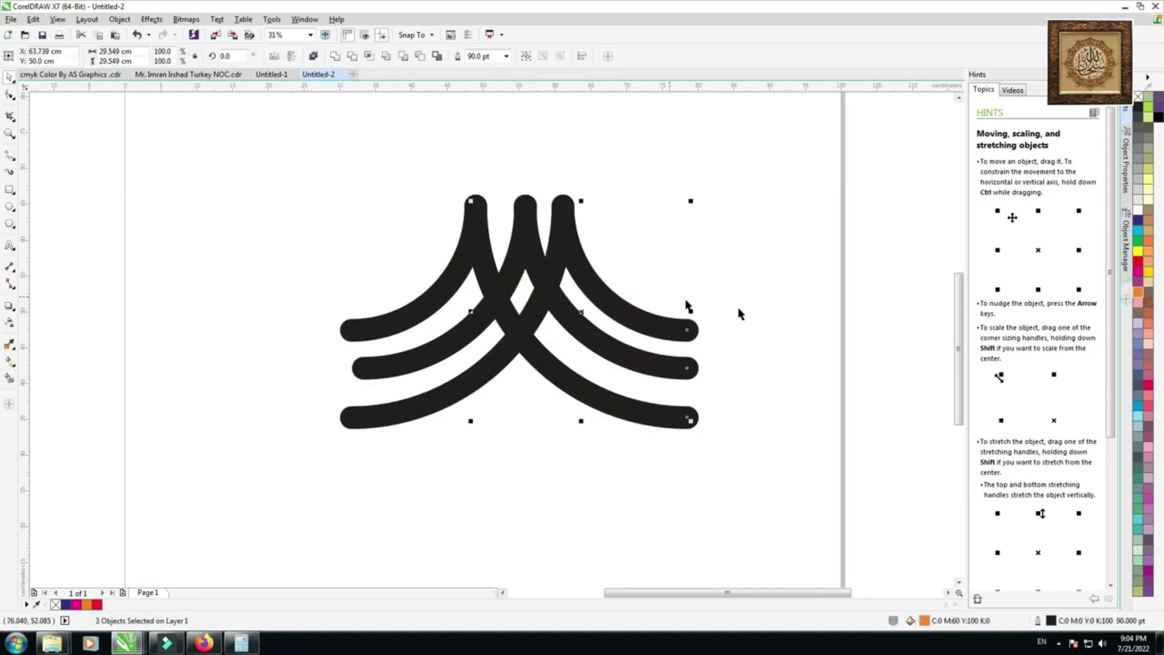
left_click(908, 274)
Convert the outlines of all six arcs to objects
left_click_drag(881, 135, 309, 501)
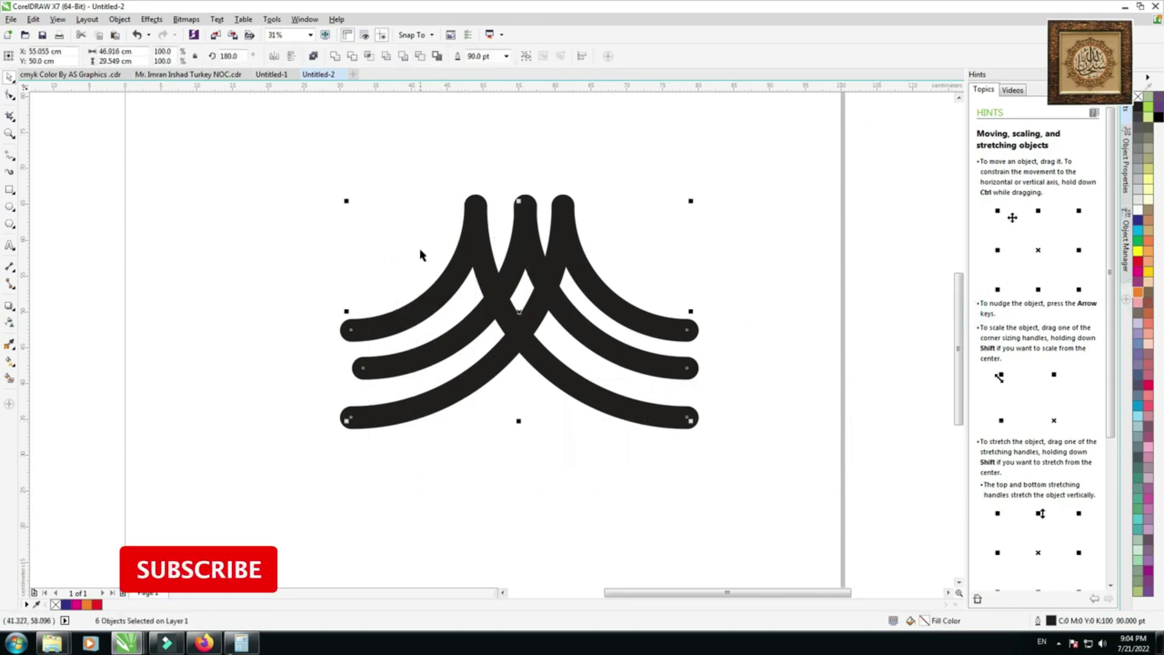
left_click(87, 19)
mouse_move(120, 19)
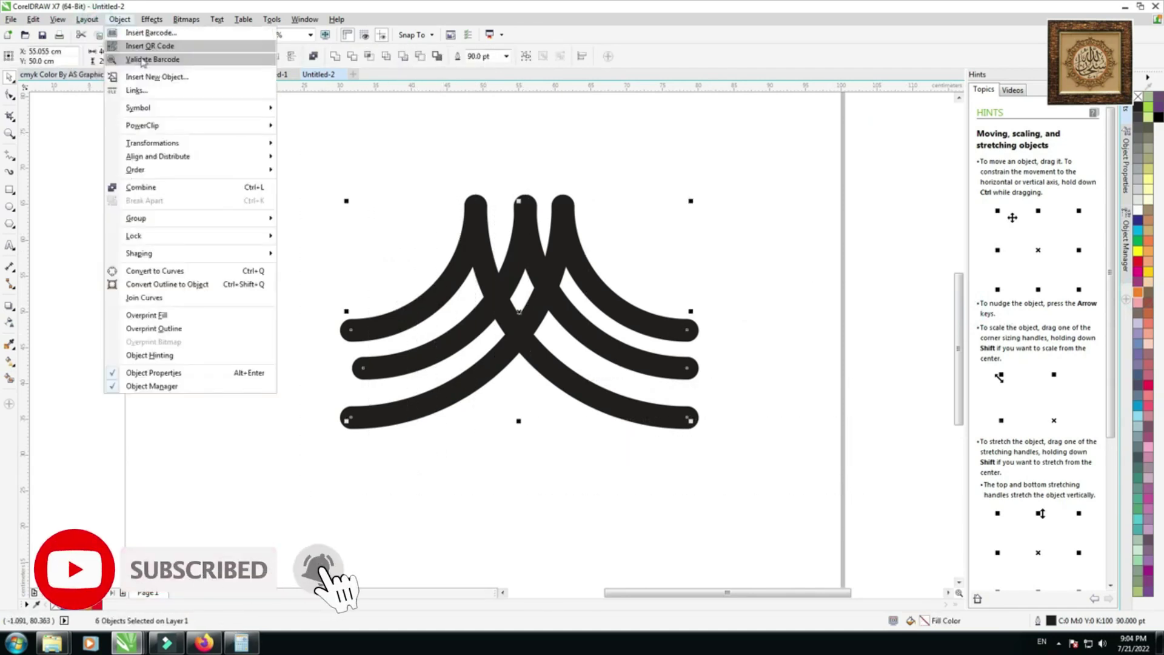
left_click(166, 284)
scroll(689, 304, "down", 2)
left_click_drag(592, 301, 549, 294)
left_click(692, 291)
Fill the three converted arcs sweeping down to the right with orange
left_click(572, 315)
left_click(555, 346, "shift")
left_click(555, 346, "shift")
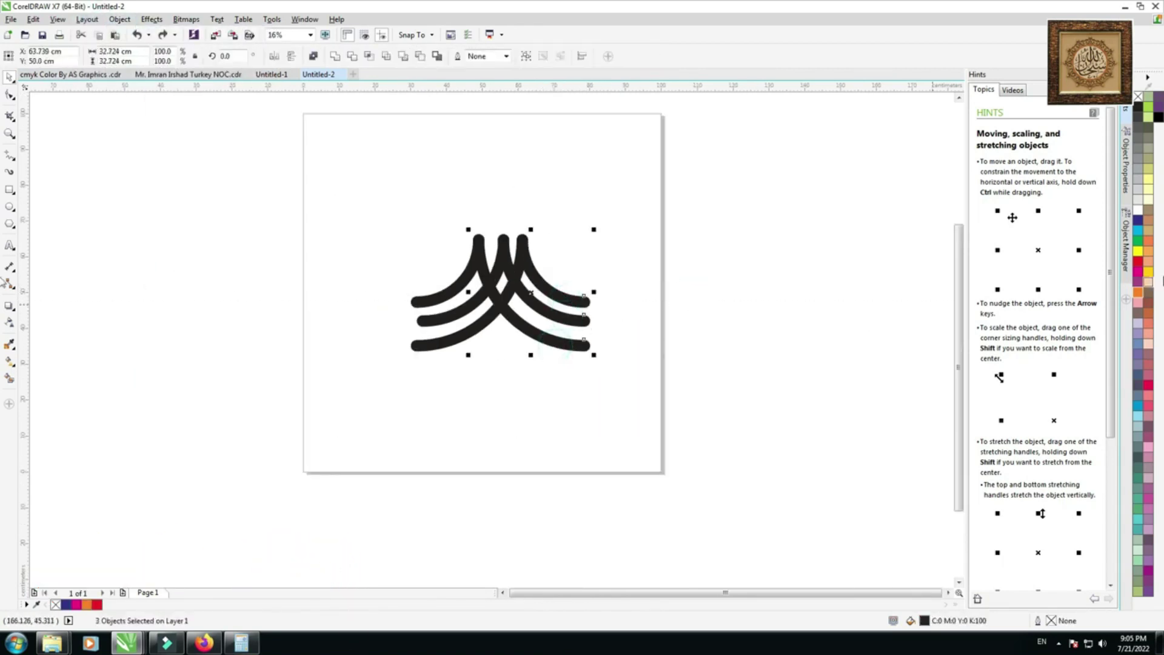
left_click(1139, 296)
left_click(788, 306)
Fill the three converted arcs sweeping down to the left with yellow
left_click(464, 286)
left_click(461, 308, "shift")
left_click(469, 328, "shift")
left_click(1148, 272)
left_click(782, 281)
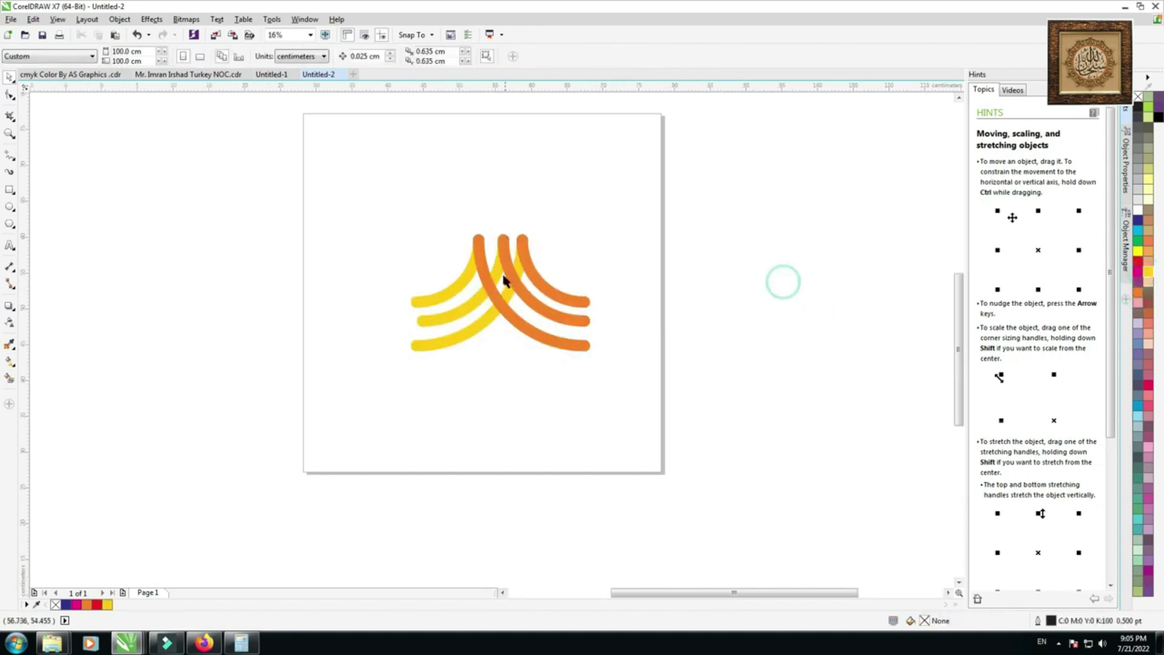
Smart-fill the yellow arcs' three outer-left segments with blue-grey C40 M20 Y0 K40, up to the large orange arc
scroll(504, 279, "up", 2)
scroll(507, 280, "down", 1)
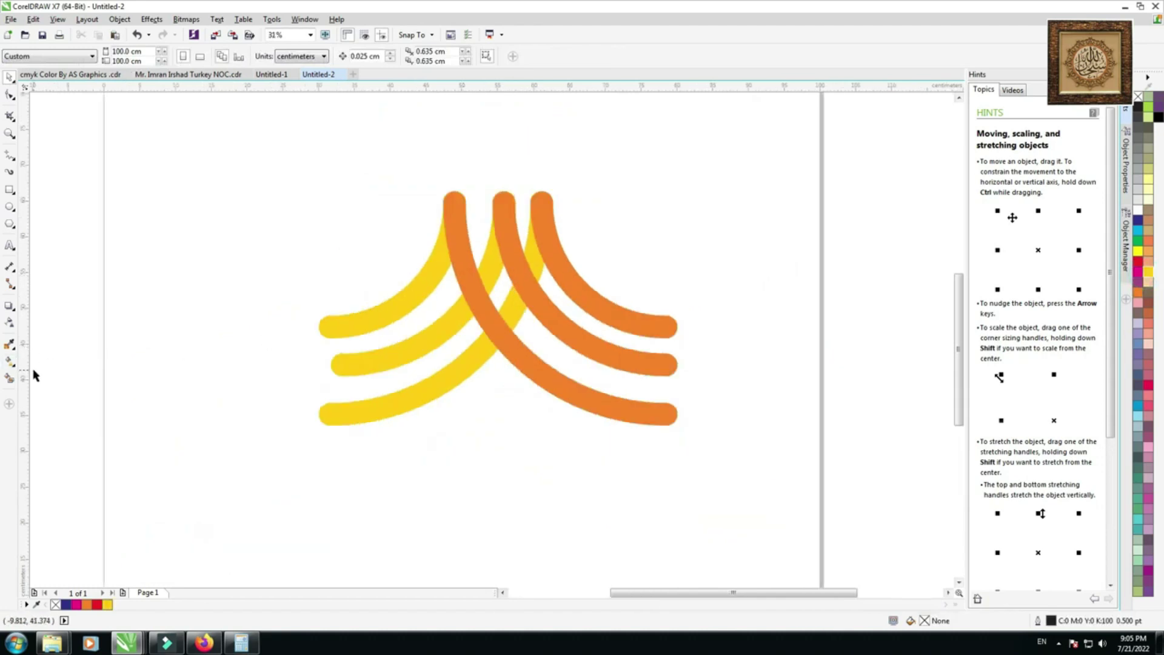
left_click(11, 376)
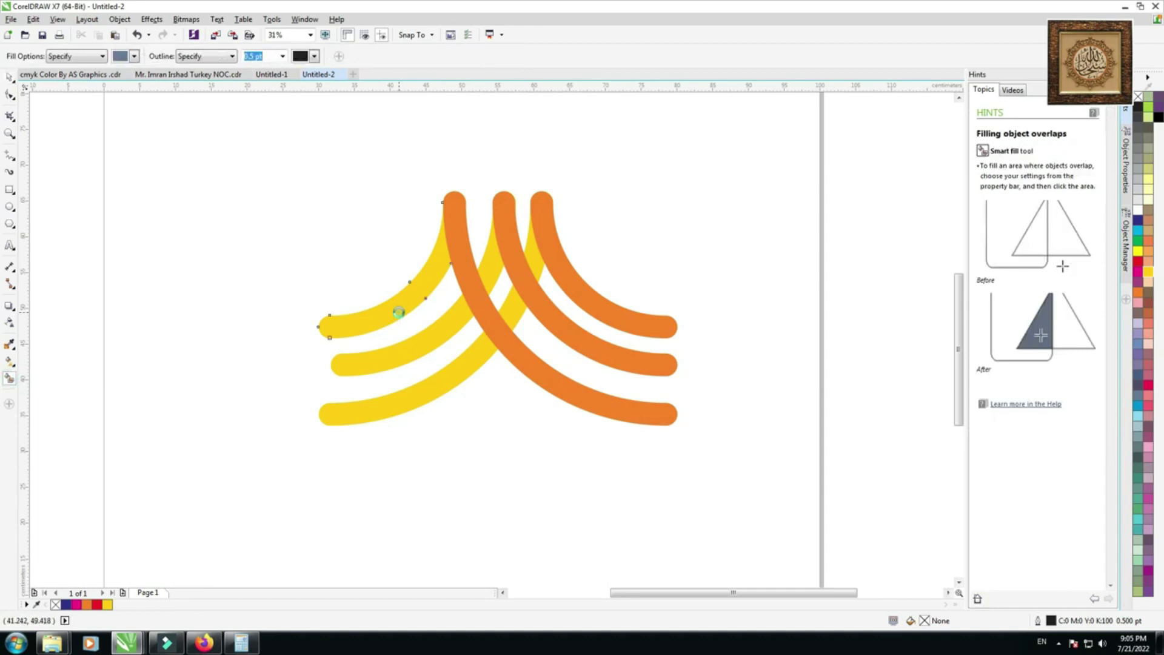
left_click(395, 309)
left_click(420, 335)
left_click(460, 364)
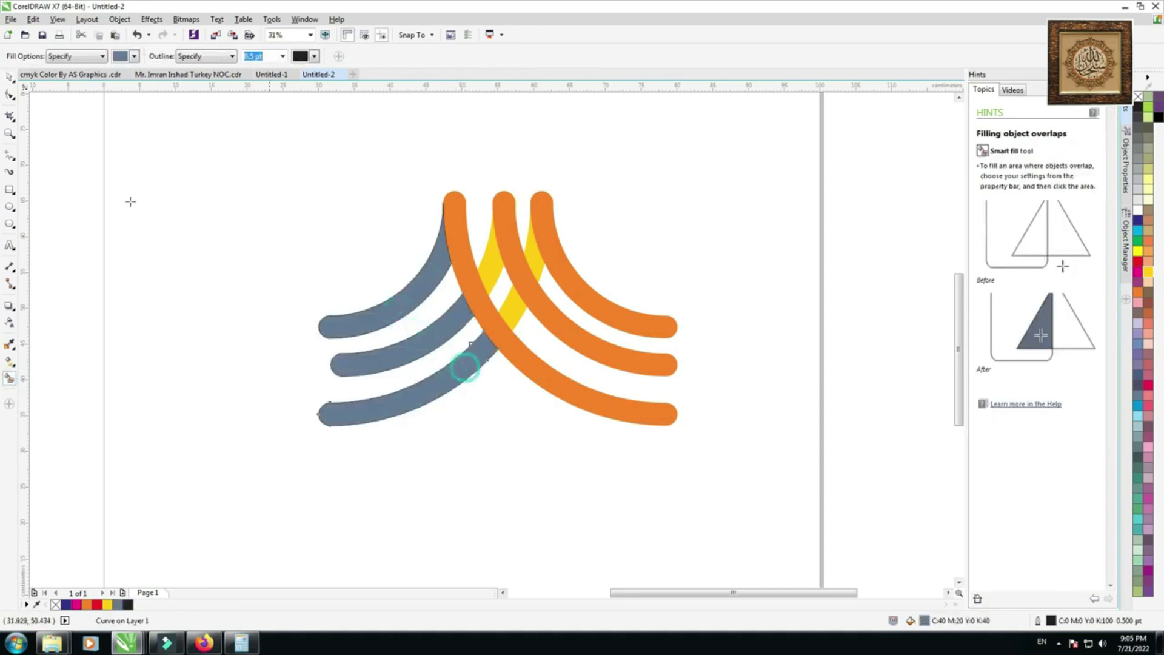
left_click(9, 77)
left_click(41, 189)
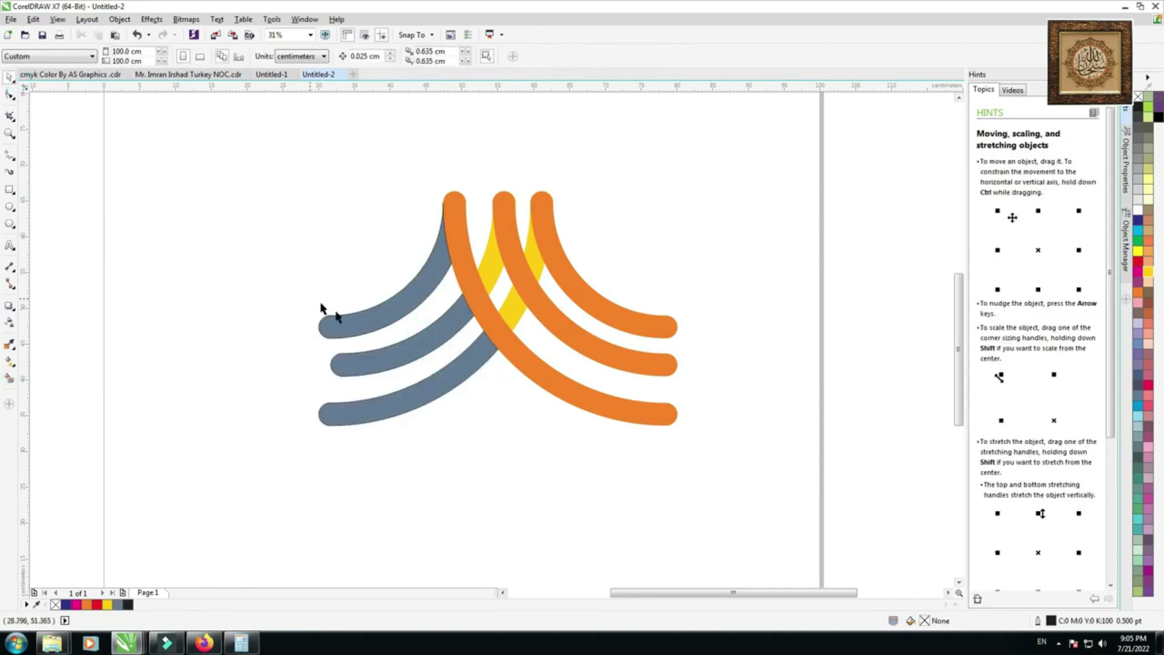
Move the three orange arcs and three blue-grey segments together about 43 cm left, off the yellow arcs
scroll(428, 343, "down", 2)
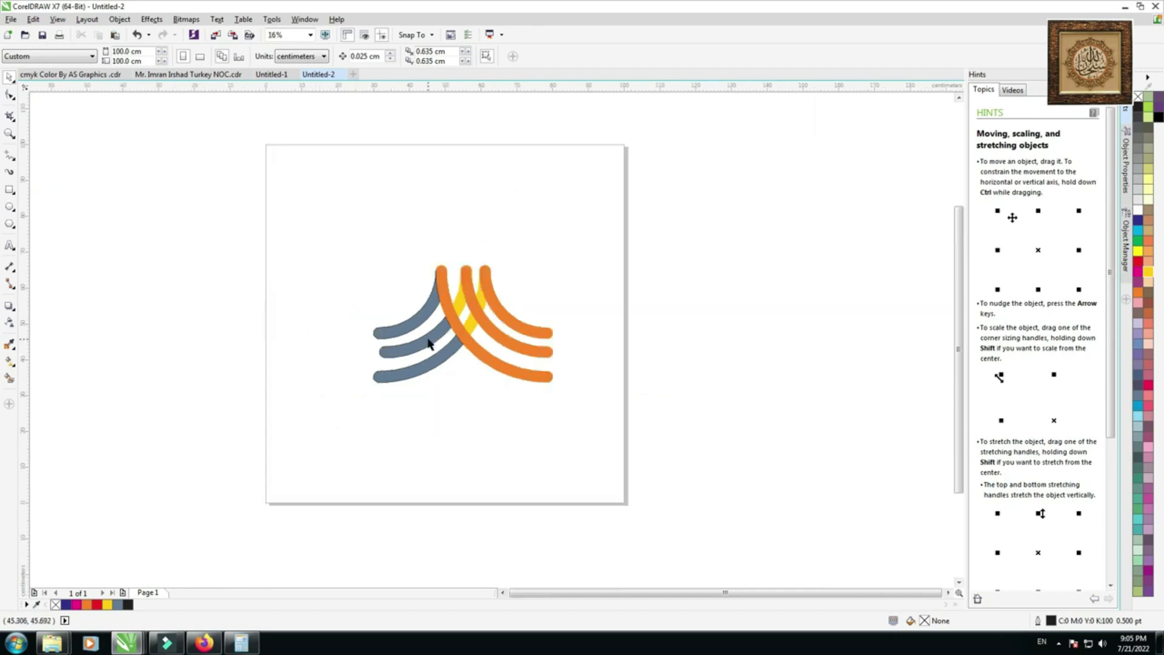
left_click_drag(428, 349, 456, 363)
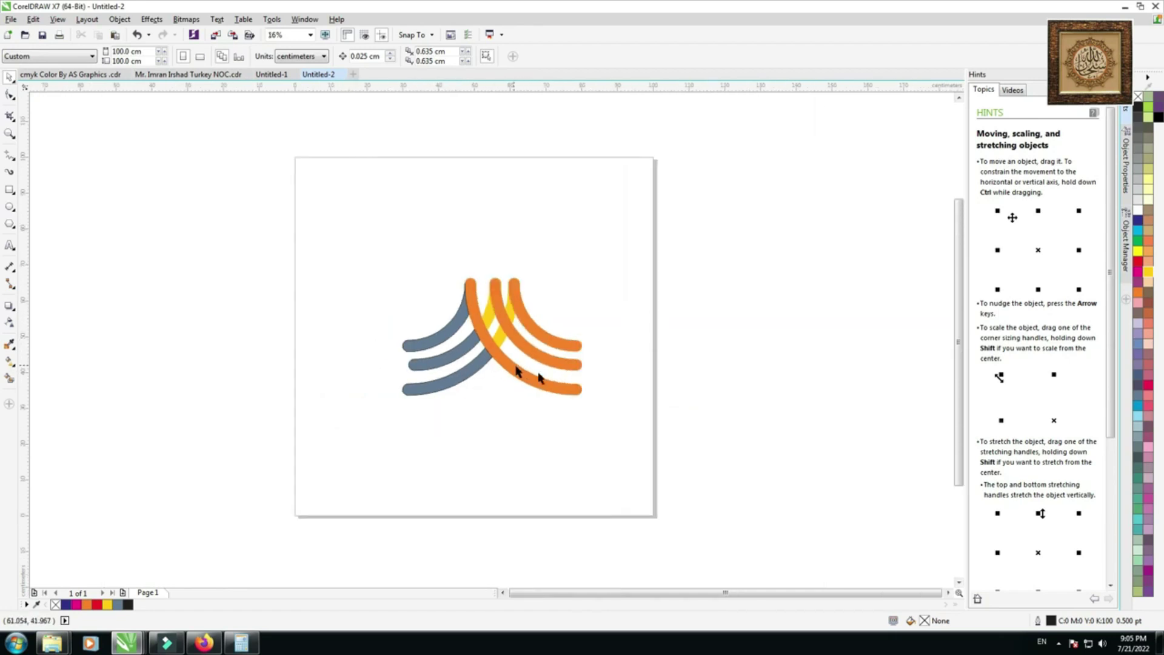
scroll(487, 313, "up", 2)
left_click(543, 317)
left_click(514, 344, "shift")
left_click(487, 369, "shift")
left_click(409, 455, "shift")
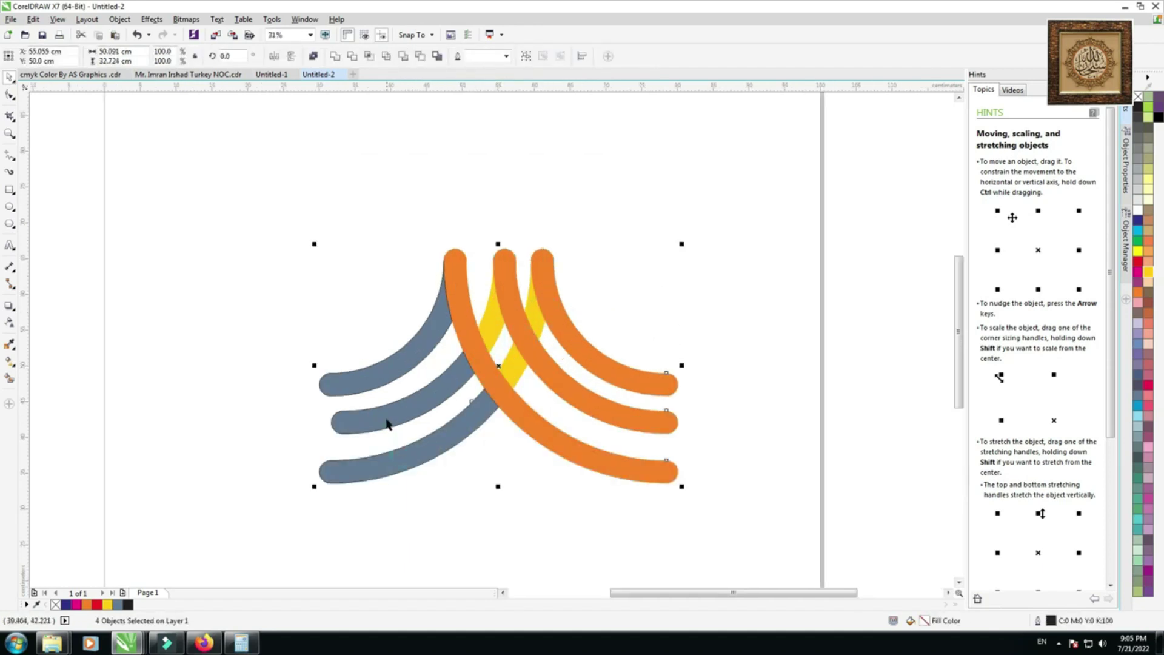
left_click(382, 382, "shift")
scroll(442, 377, "down", 2)
left_click_drag(475, 376, 309, 380)
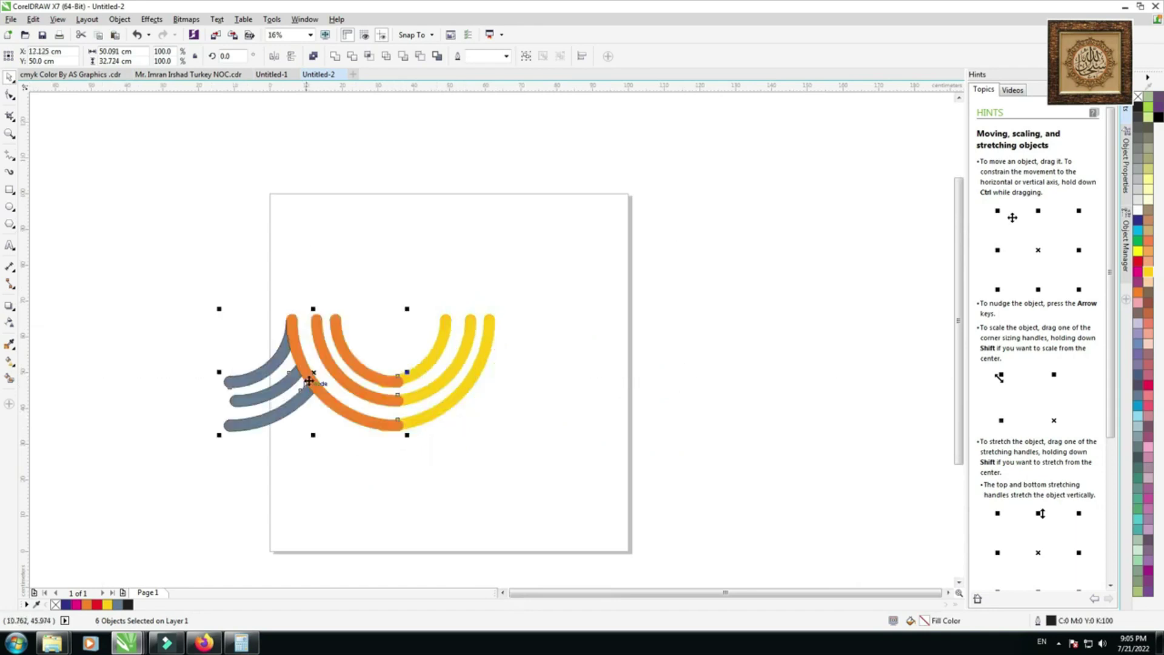
Delete the three yellow arcs and move the orange arcs and blue-grey segments together back to the middle of the page
left_click_drag(398, 383, 331, 383)
left_click_drag(665, 267, 344, 500)
key("Delete")
left_click_drag(107, 257, 416, 507)
left_click_drag(304, 425, 507, 442)
left_click(431, 424)
Remove the outline from the three blue-grey segments
scroll(400, 401, "up", 2)
left_click(408, 391)
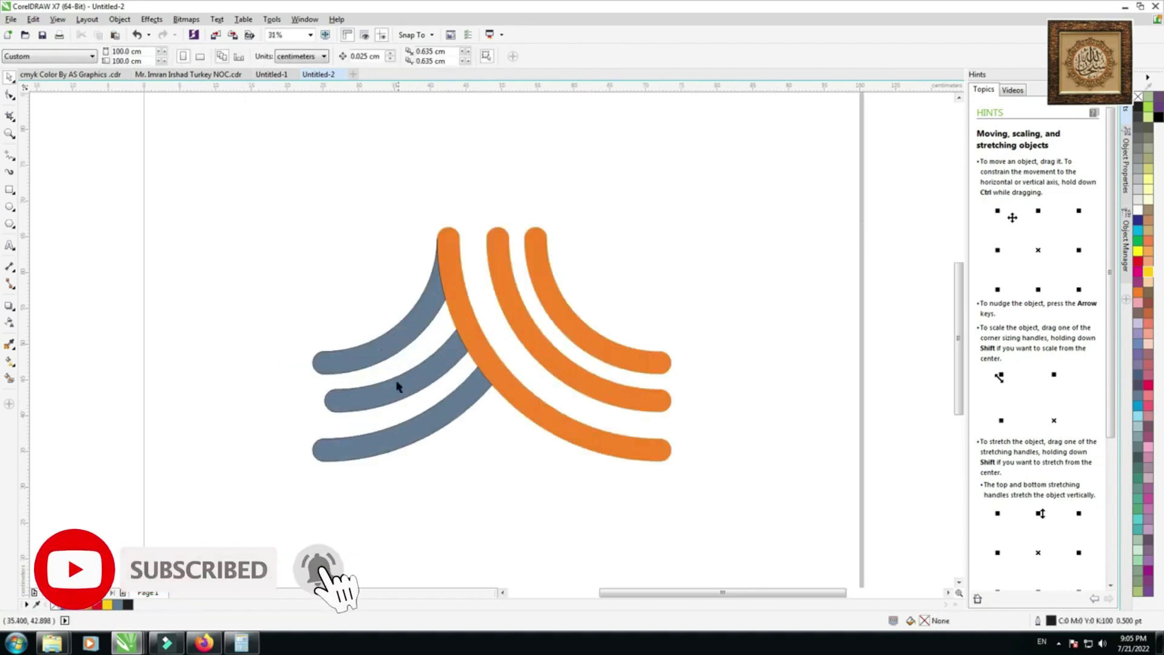
left_click(439, 415, "shift")
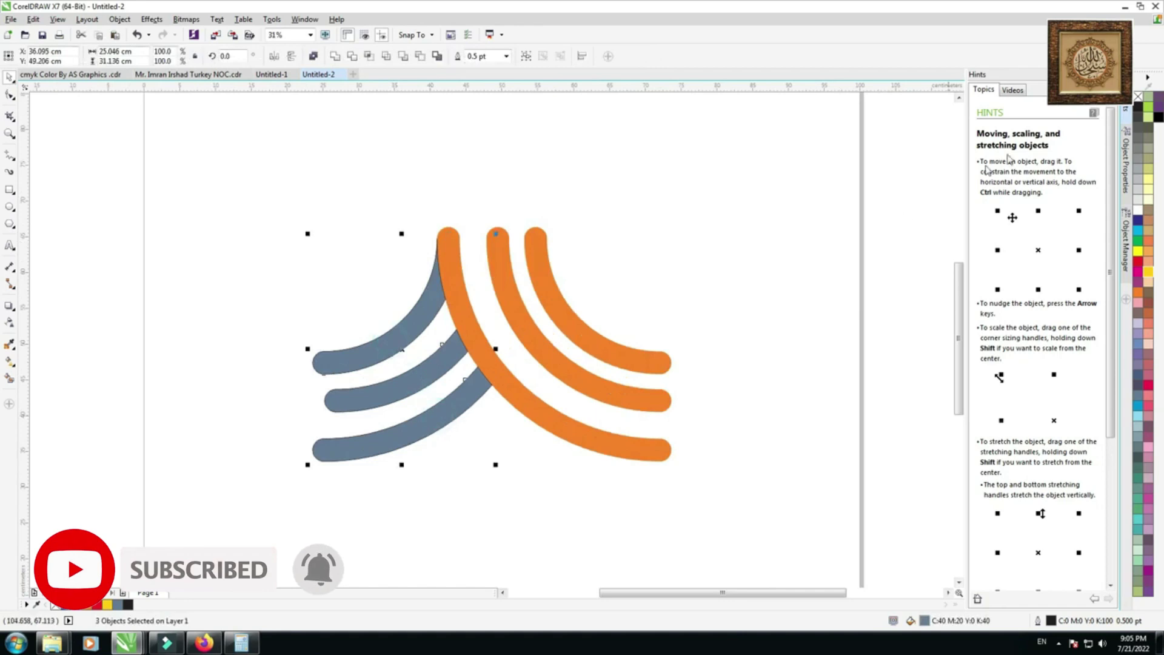
right_click(1138, 99)
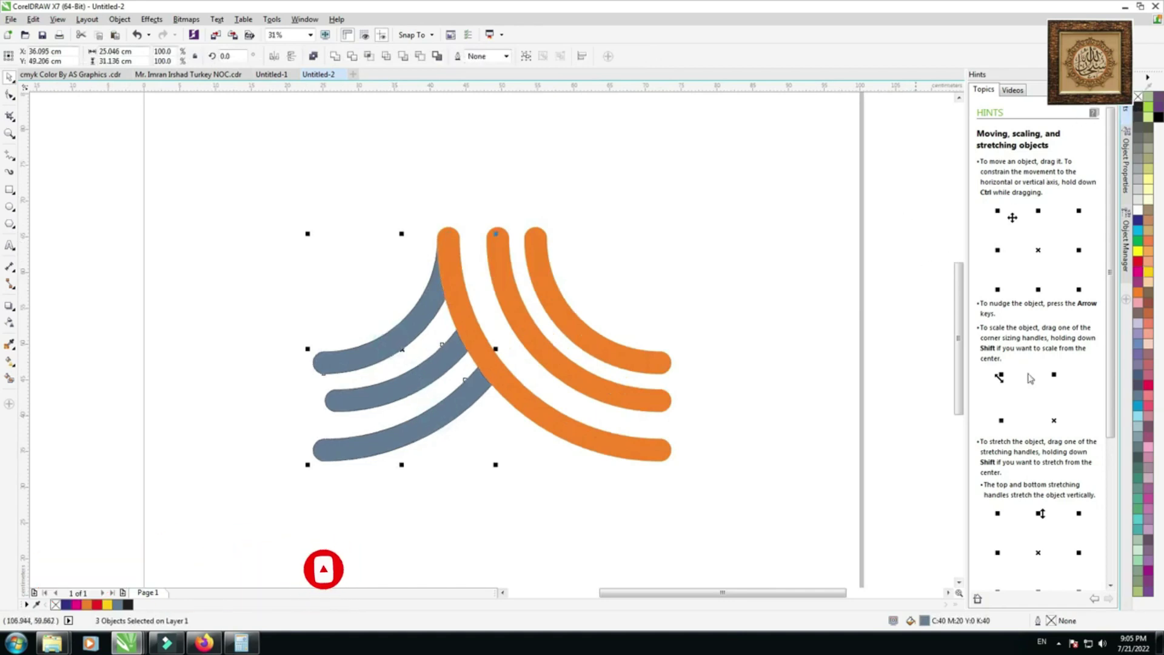
Try C20 M0 Y0 K60 and a dark violet-grey as fills for the three outline-free segments
left_click(1139, 452)
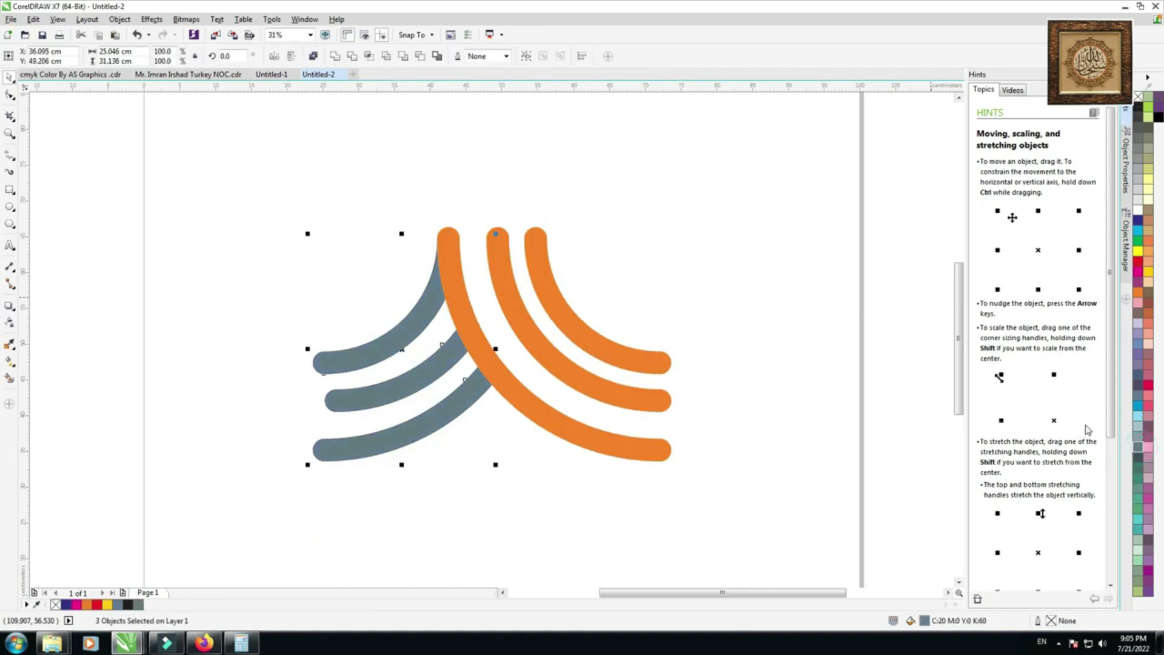
left_click(1138, 395)
left_click(675, 389)
scroll(675, 390, "down", 1)
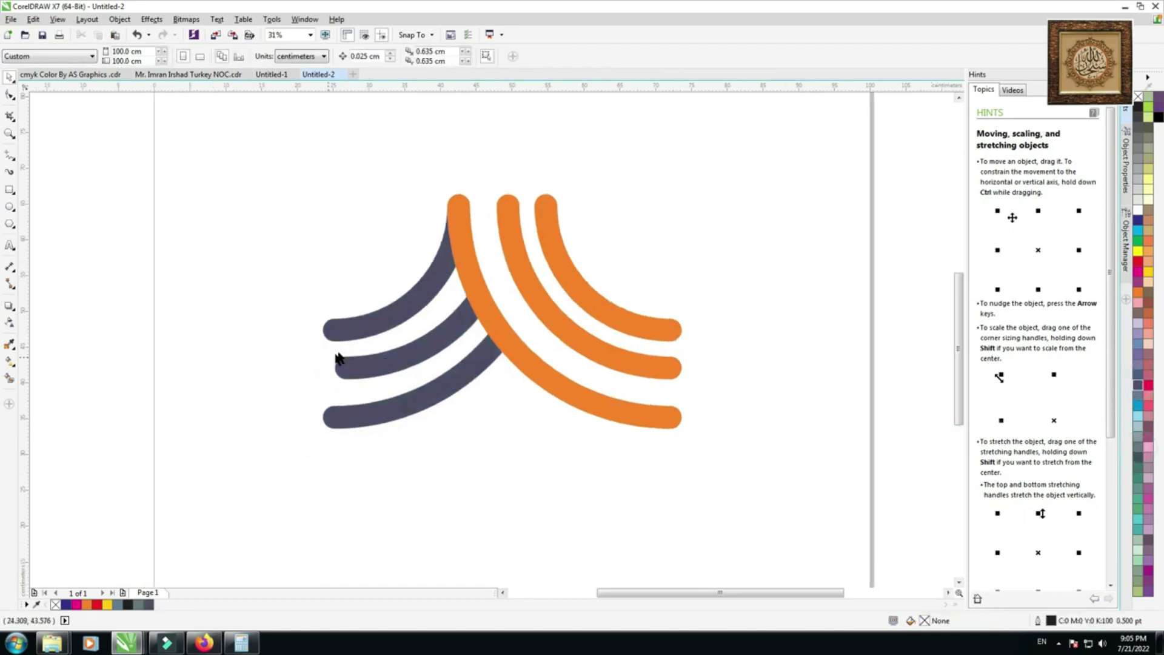
Select the three segments behind the large orange arc again and fill them with dark blue
left_click_drag(114, 210, 522, 479)
left_click(403, 312, "shift")
left_click(1137, 314)
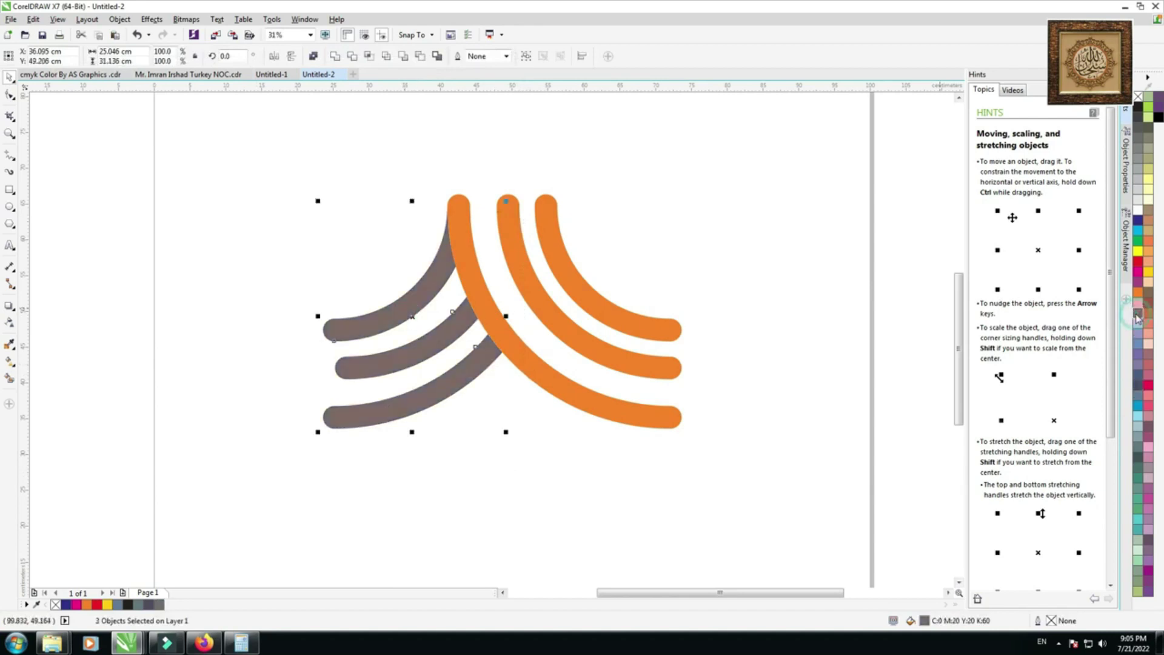
left_click(1138, 376)
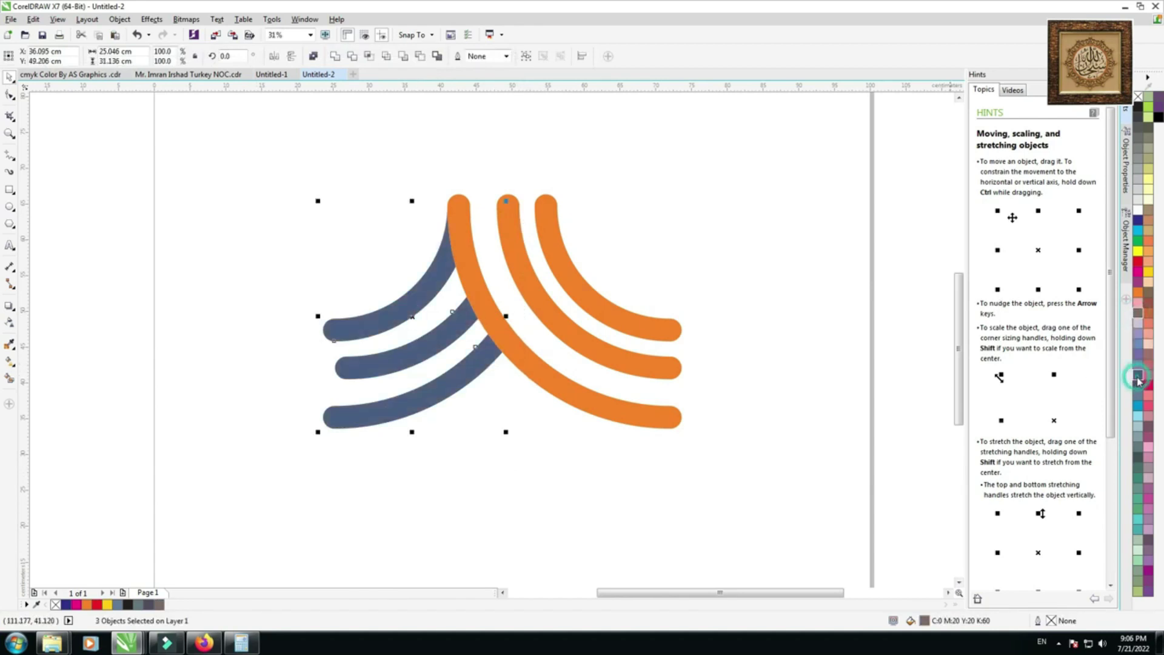
Fill the three orange arcs with purple C60 M60 Y0 K0
left_click(670, 329)
left_click(655, 371, "shift")
left_click(651, 409, "shift")
left_click(1140, 358)
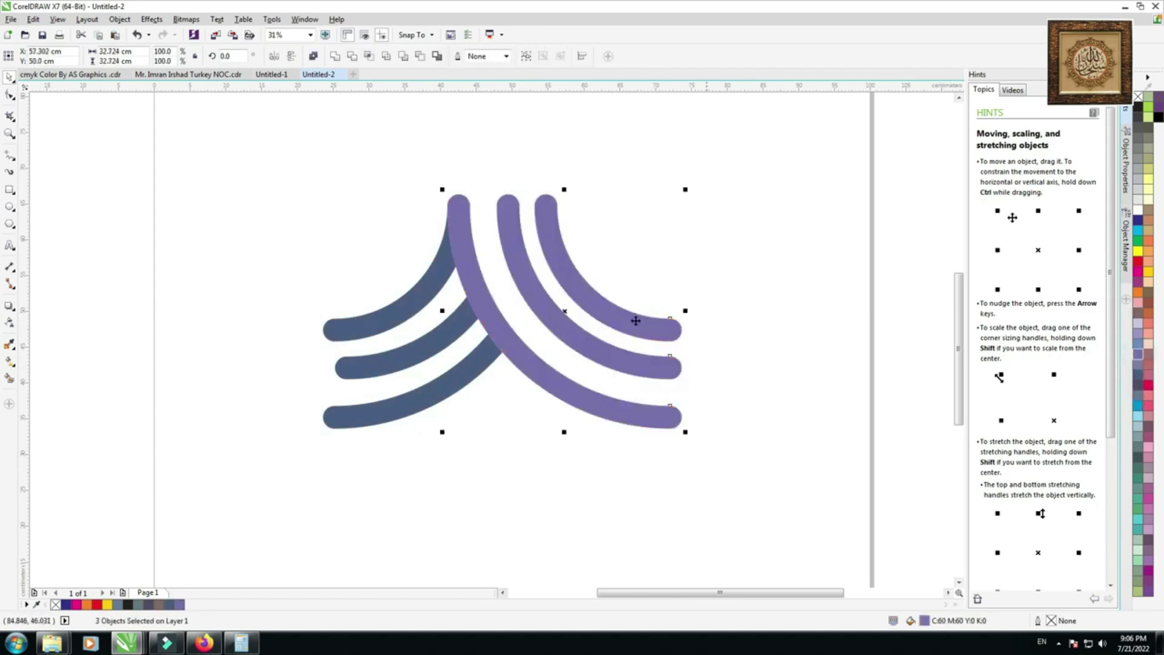
scroll(727, 338, "down", 2)
left_click(810, 327)
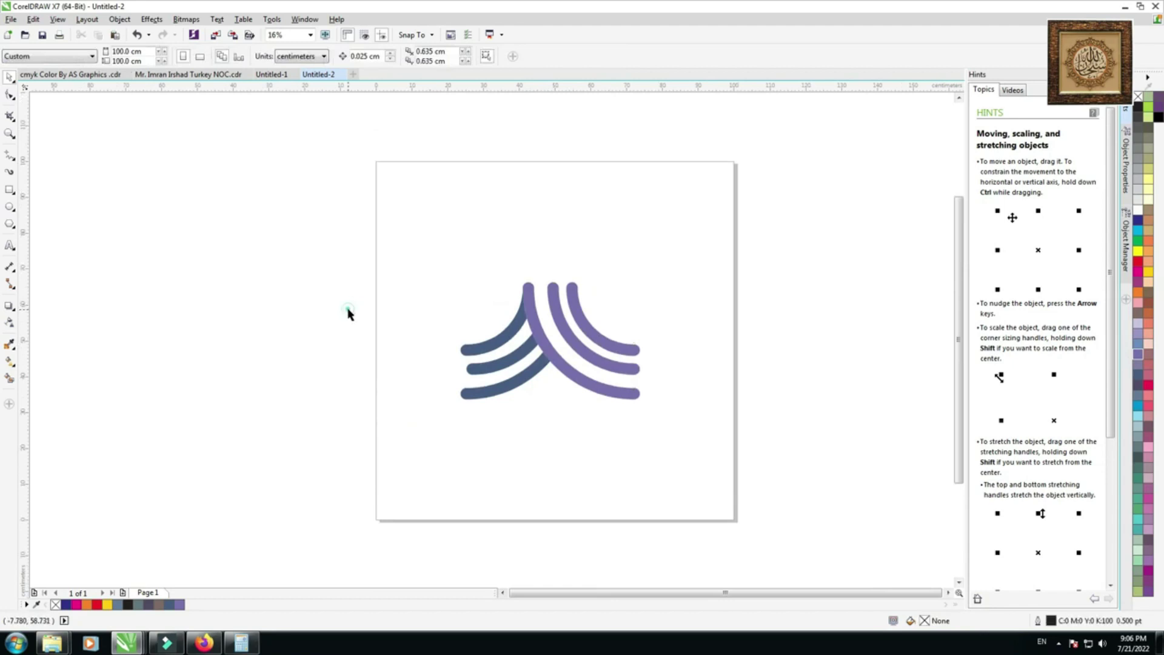
Draw a 2-point line about 37.5 cm long, sloping down at about 57°, across the three dark blue segments near the large purple arc
left_click(10, 158)
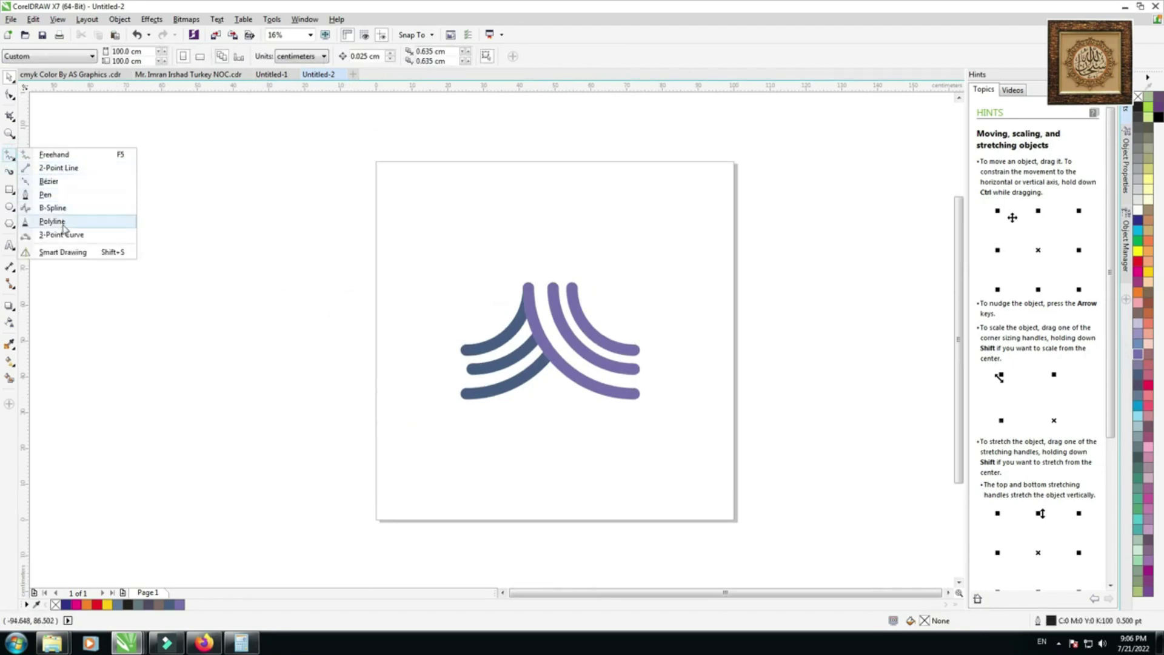
left_click(56, 166)
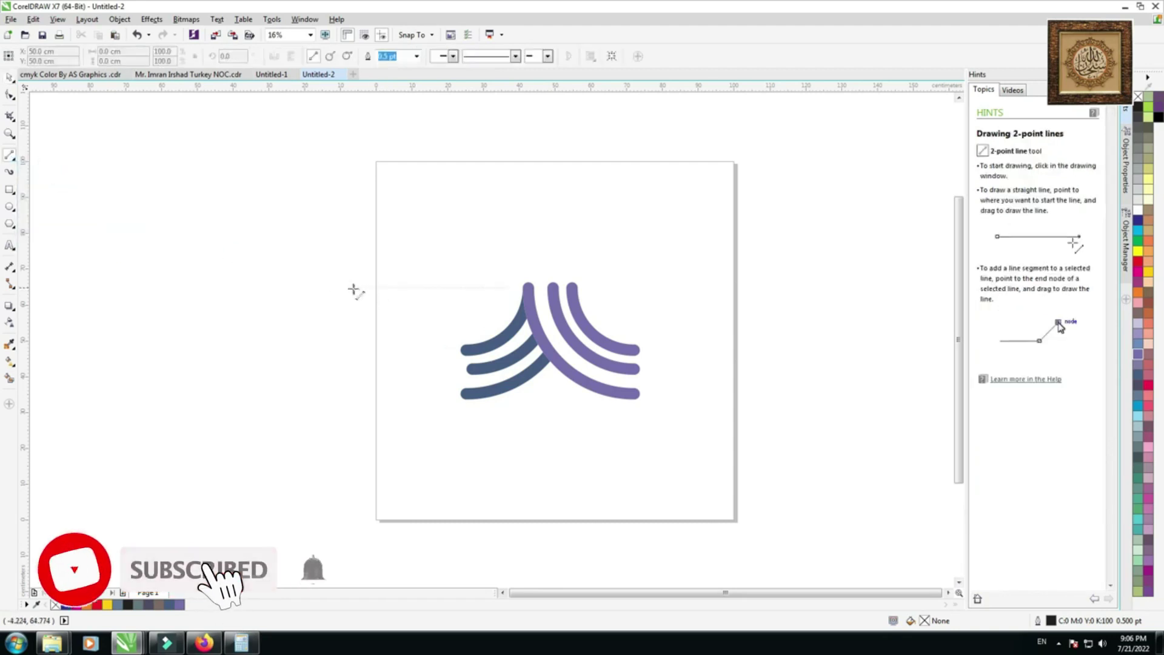
left_click_drag(493, 295, 566, 411)
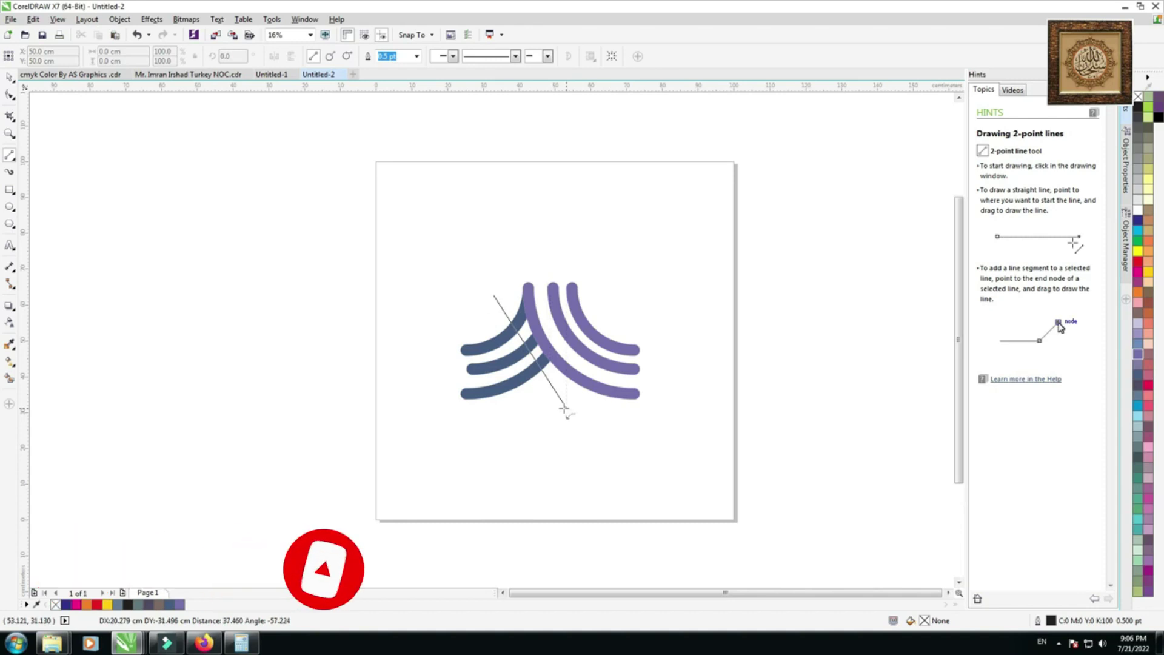
left_click(11, 79)
scroll(534, 360, "up", 2)
scroll(539, 359, "up", 2)
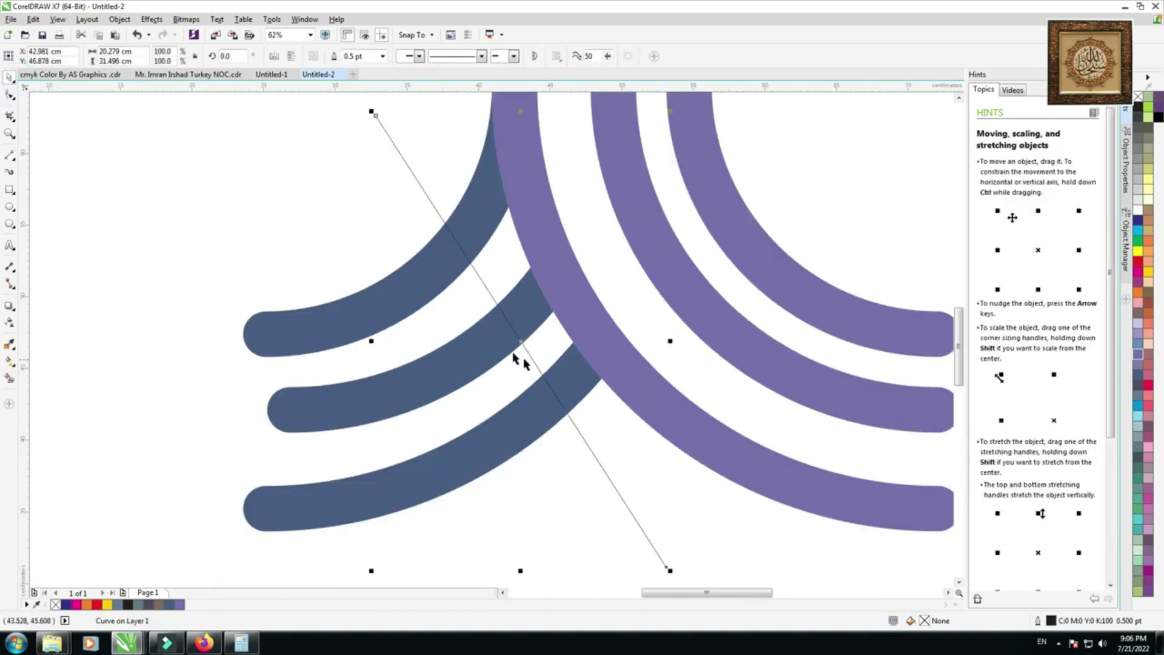
scroll(519, 358, "down", 4)
left_click(202, 298)
Smart-fill the three dark blue areas between the diagonal line and the large purple arc with C40 M20 Y0 K40
left_click(9, 381)
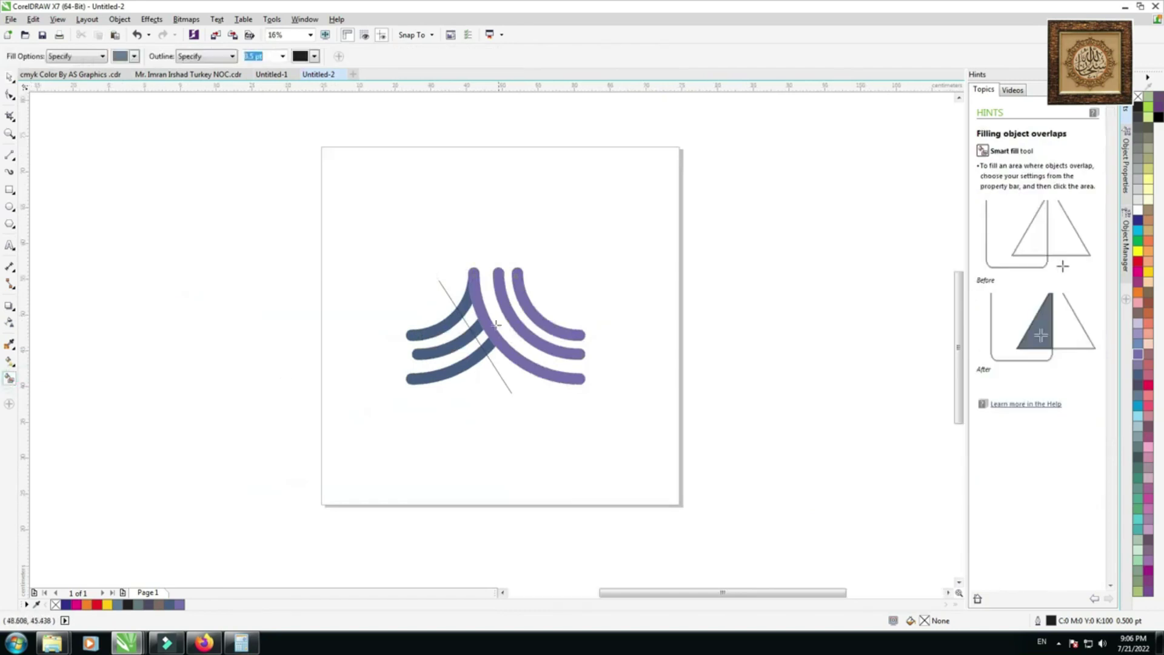
scroll(499, 337, "up", 2)
left_click(428, 273)
left_click(449, 321)
left_click(476, 353)
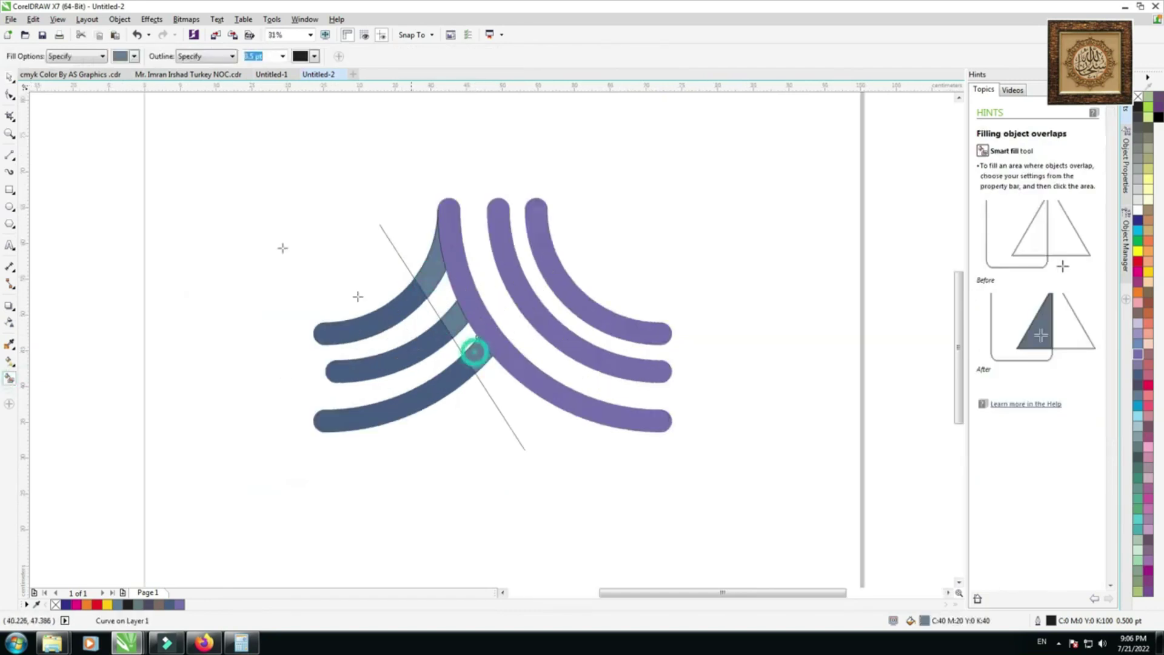
Remove the outline from the three new smart-filled pieces and fill them with black C100 M100 Y100 K100
left_click(9, 78)
left_click(451, 316)
left_click(477, 355, "shift")
left_click(428, 276, "shift")
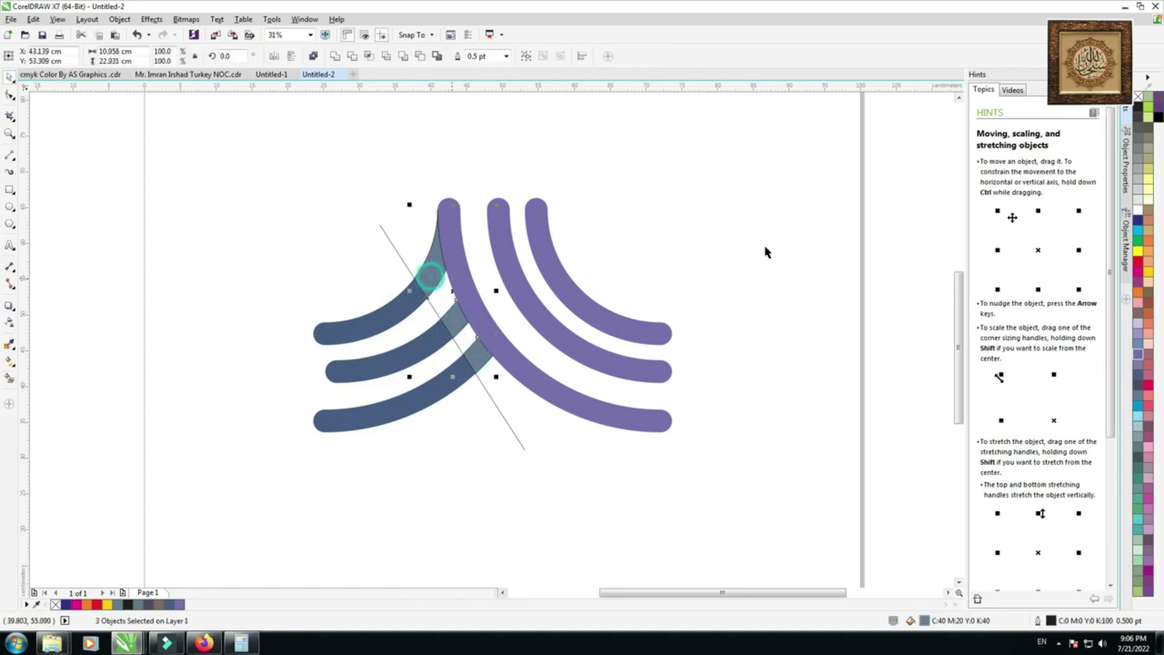
right_click(1138, 97)
left_click(1158, 118)
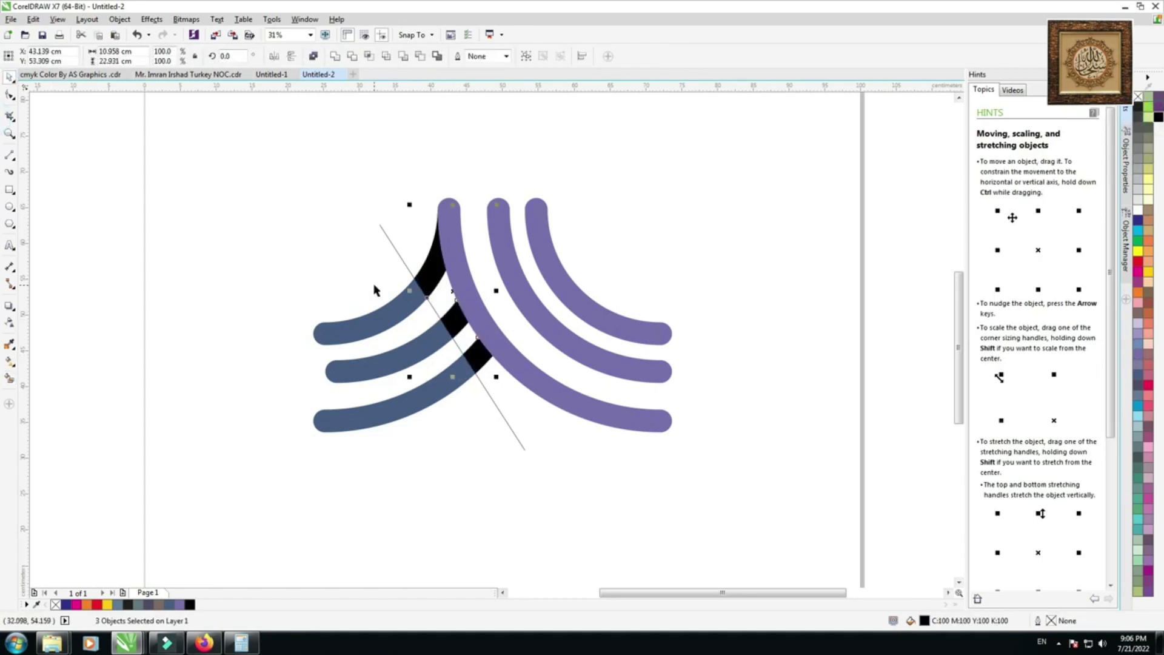
Apply a uniform transparency of 90 to the three black pieces
left_click(11, 362)
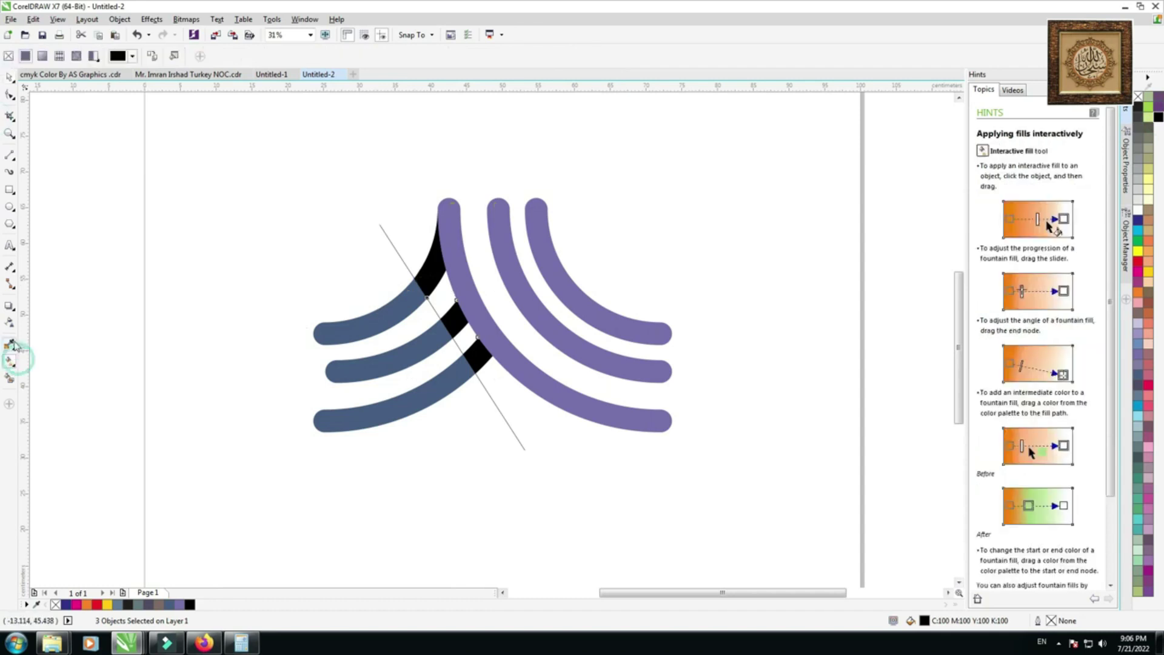
left_click(12, 324)
left_click(10, 306)
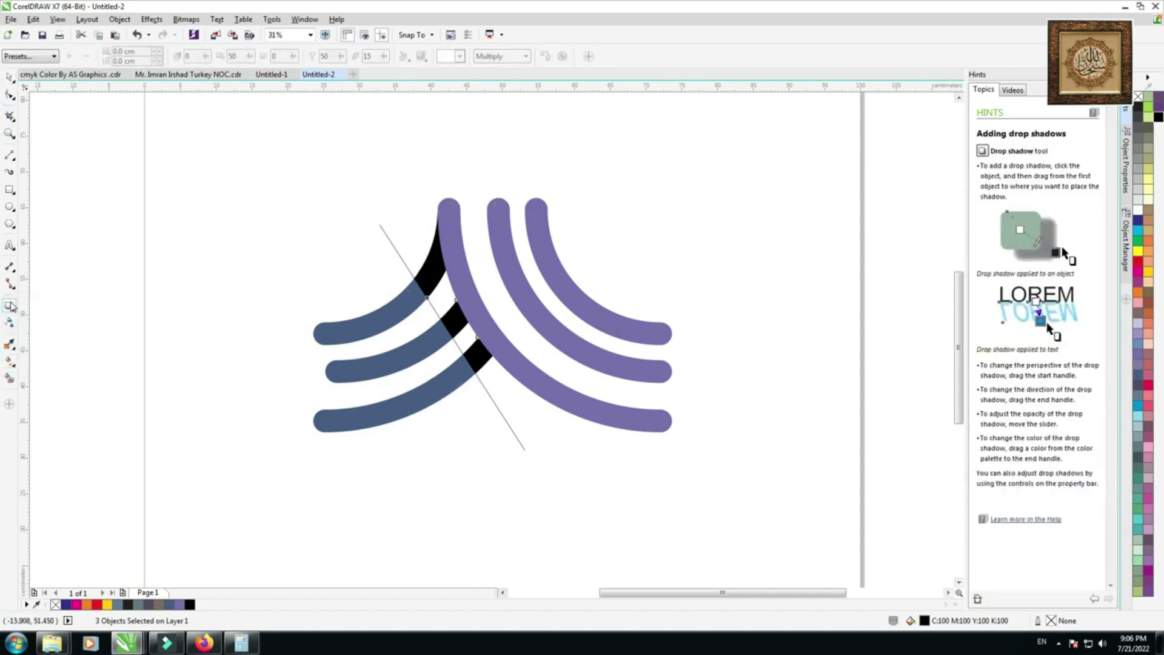
left_click(11, 308)
left_click(12, 326)
left_click(467, 390)
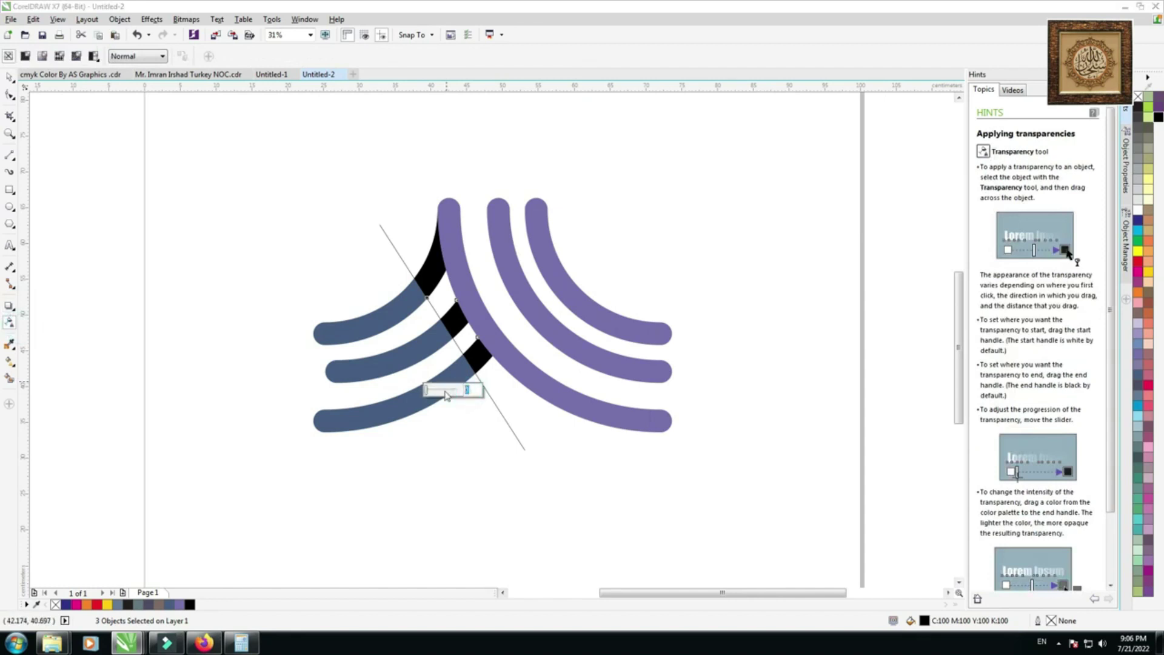
key("Return")
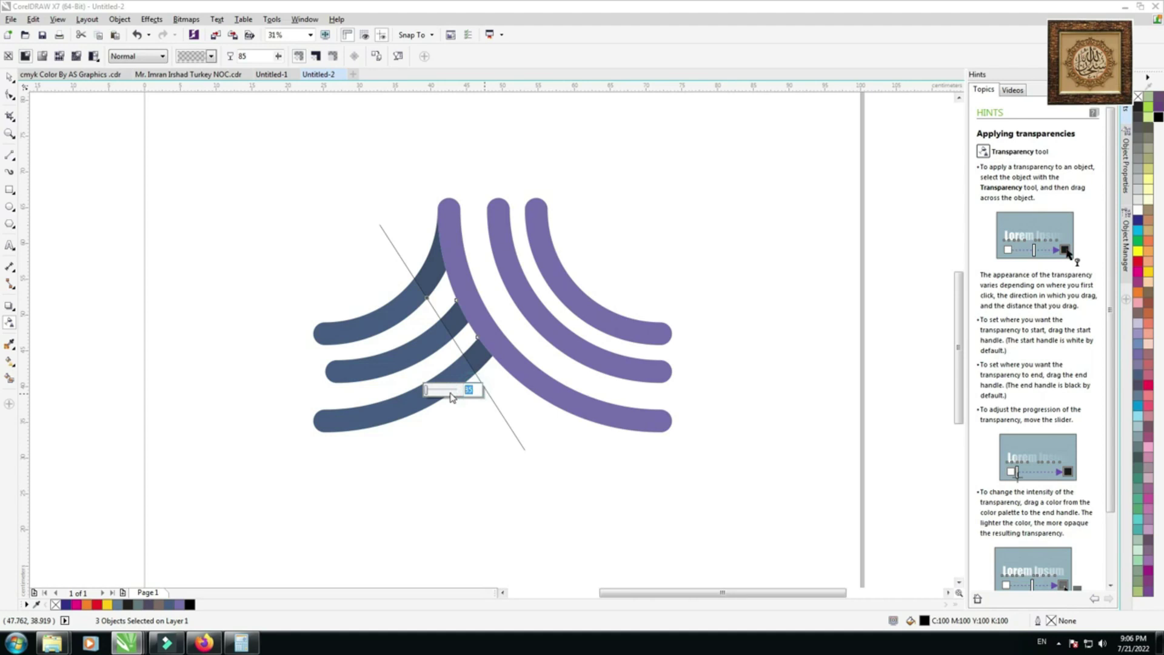
left_click(71, 196)
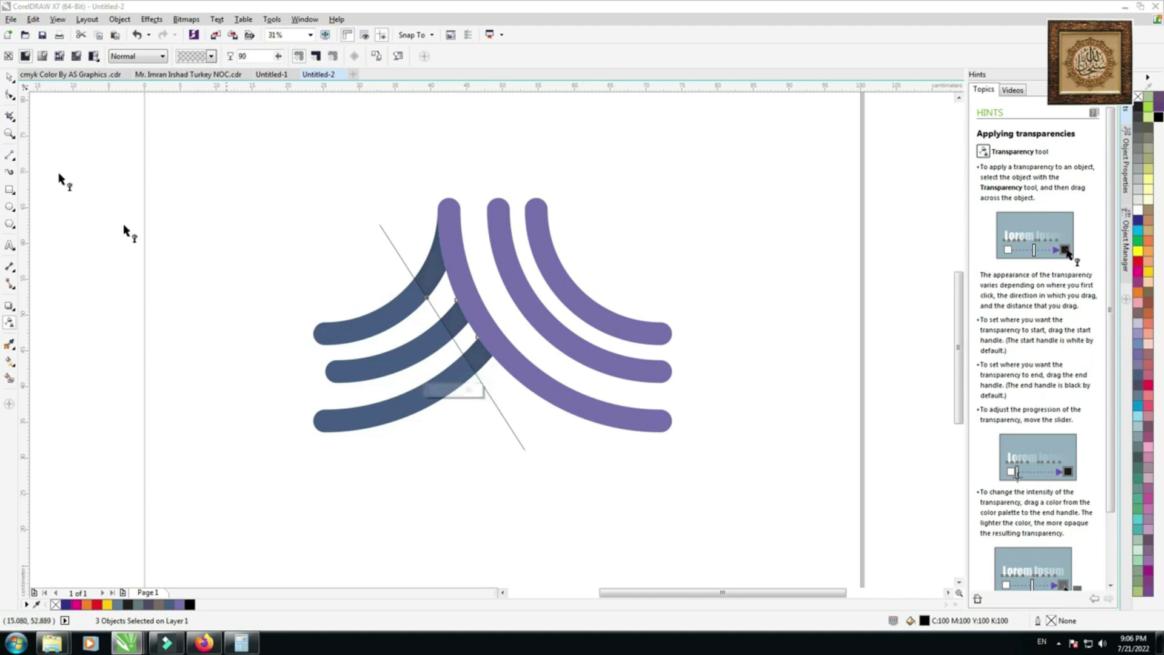
Delete the diagonal line crossing the dark blue segments
left_click(404, 264)
key("Delete")
scroll(405, 269, "down", 2)
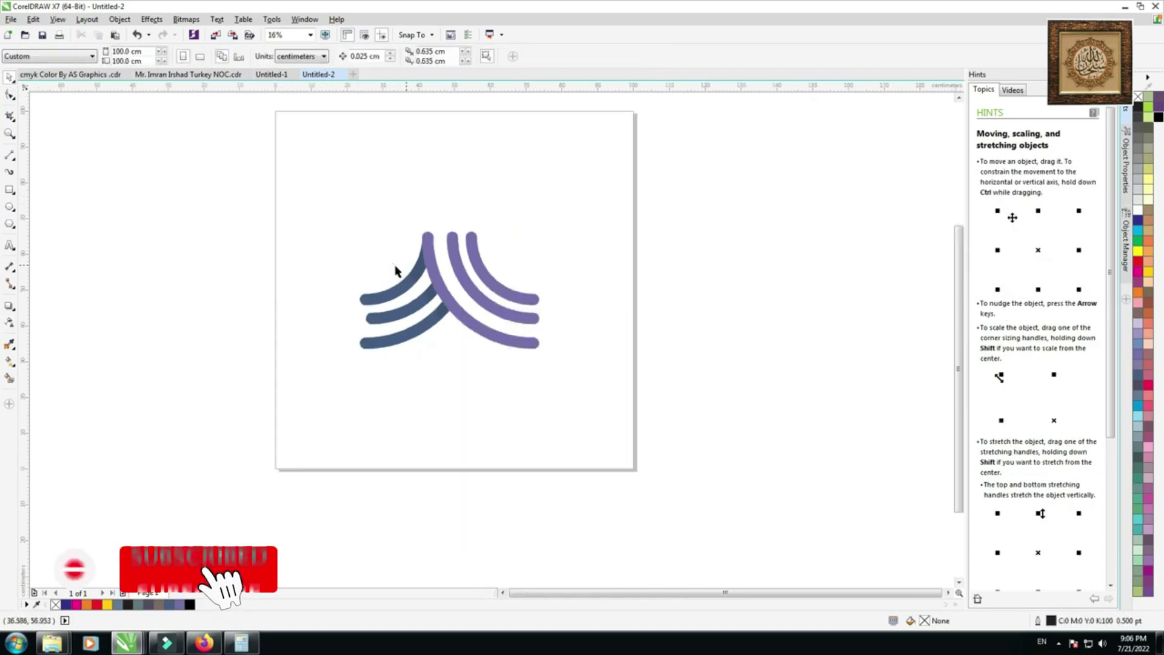
left_click(254, 239)
left_click_drag(191, 179, 618, 382)
key("shift+F2")
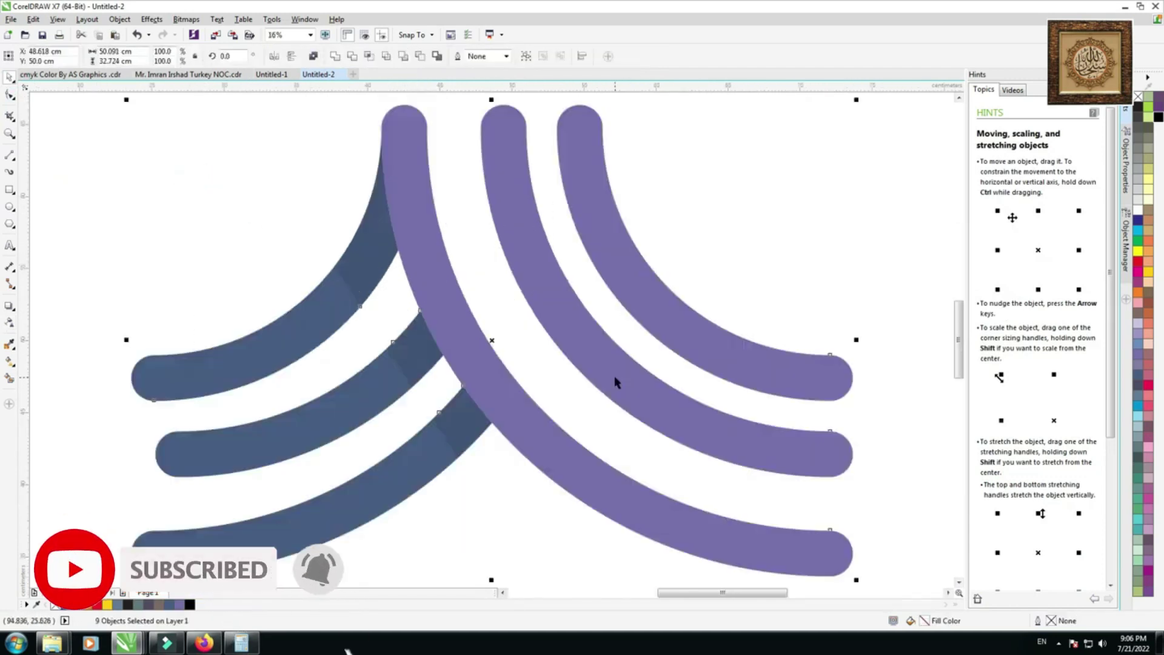
scroll(613, 370, "down", 2)
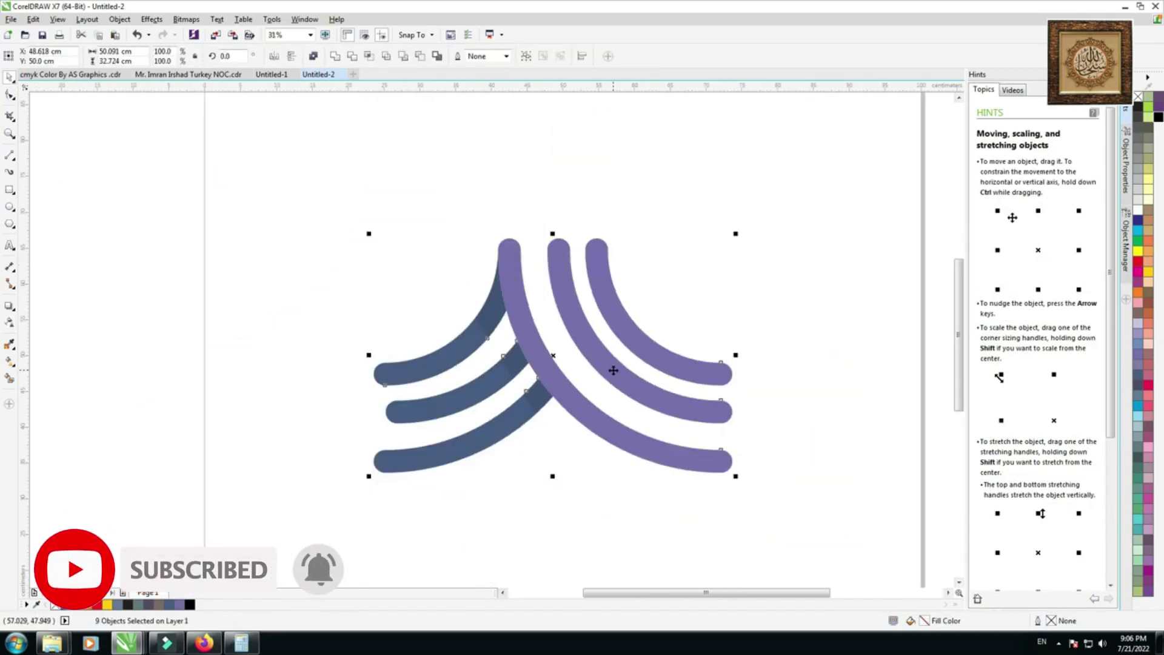
scroll(613, 370, "up", 2)
left_click(721, 373)
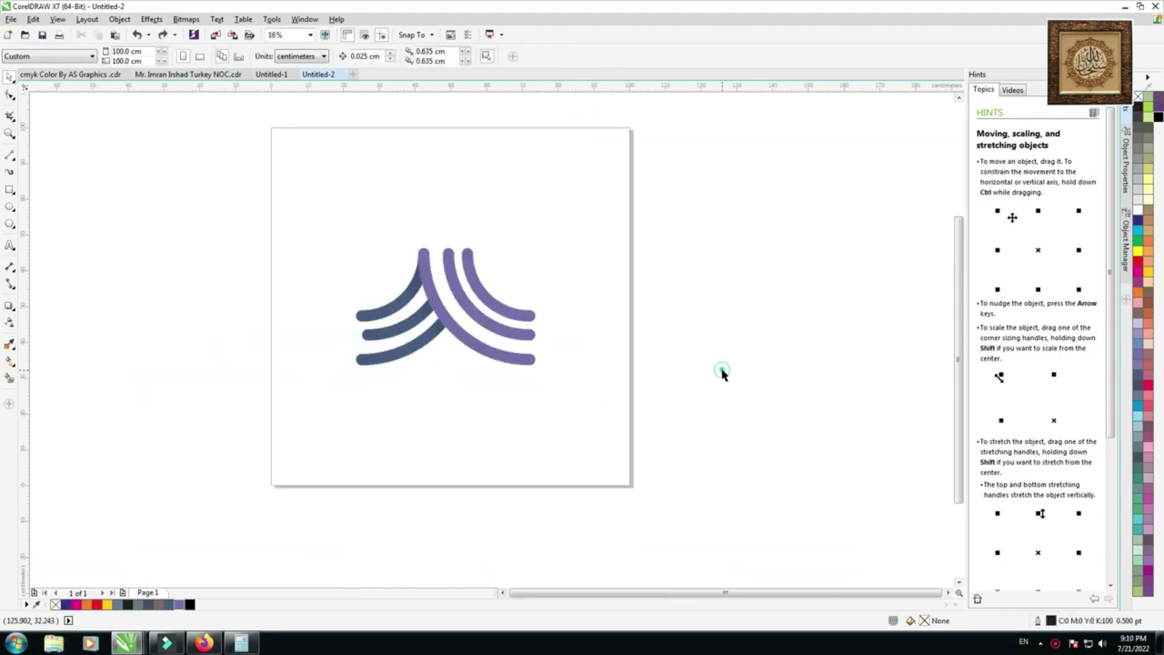
Draw a circle about 2.5 cm in diameter just above the upper end of the large purple arc
left_click(10, 206)
scroll(421, 248, "up", 4)
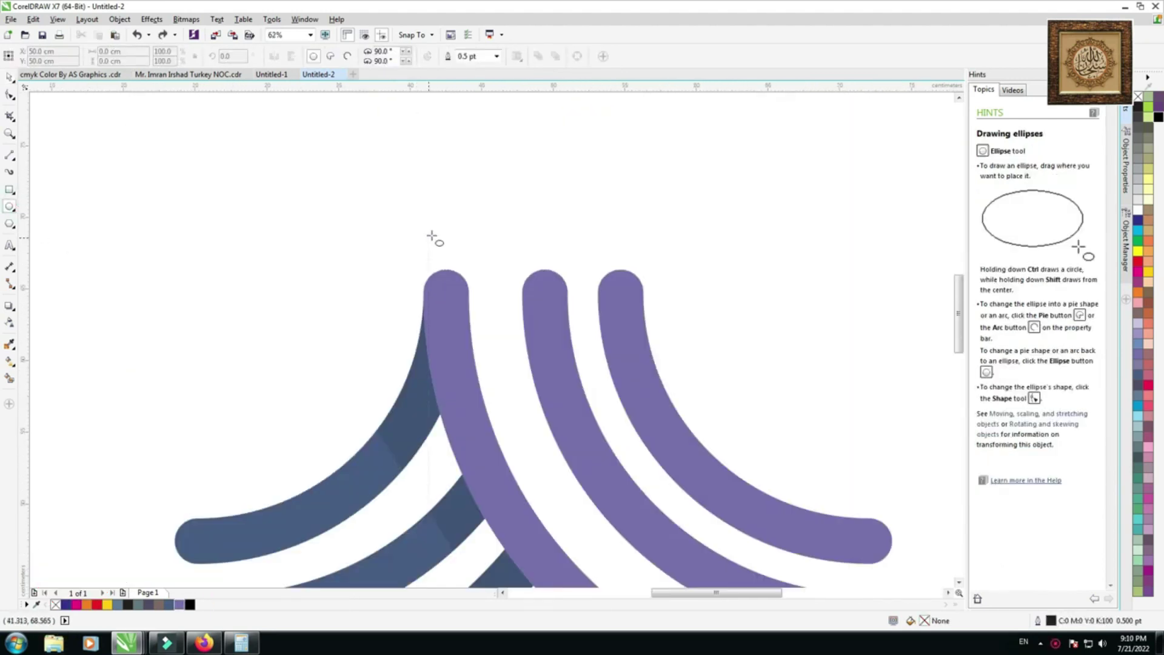
left_click_drag(435, 224, 450, 247)
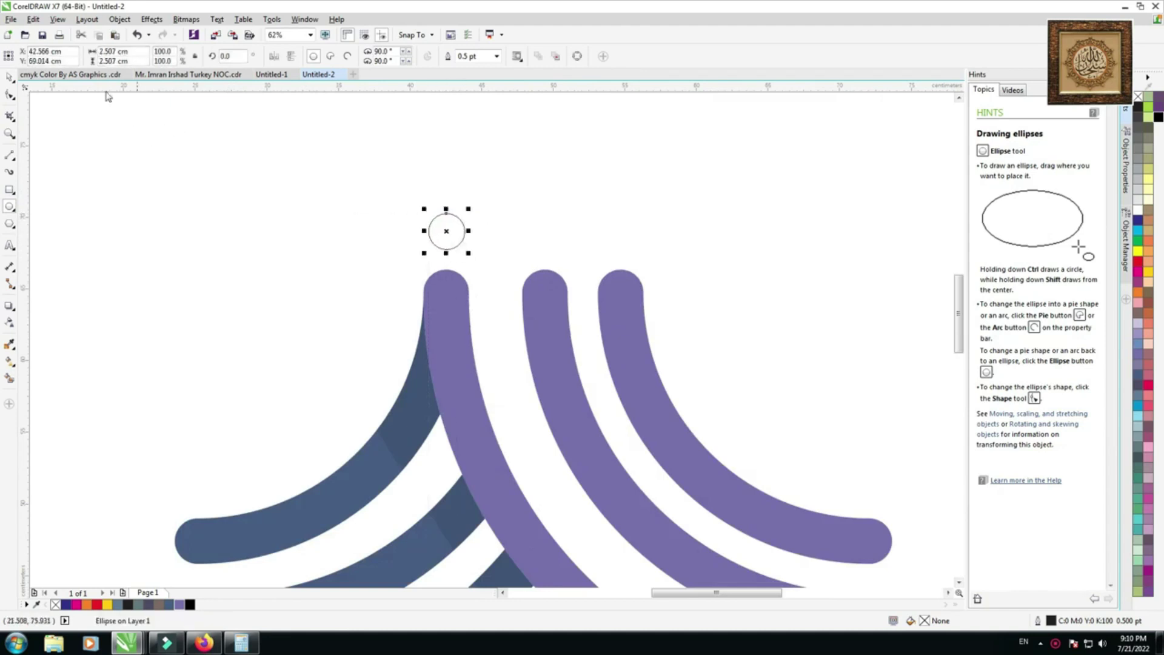
left_click(7, 77)
Copy the circle to the same height above the upper ends of the middle and small purple arcs
scroll(508, 254, "up", 3)
left_click_drag(384, 203, 568, 214)
left_click(589, 313, "shift")
left_click(568, 206)
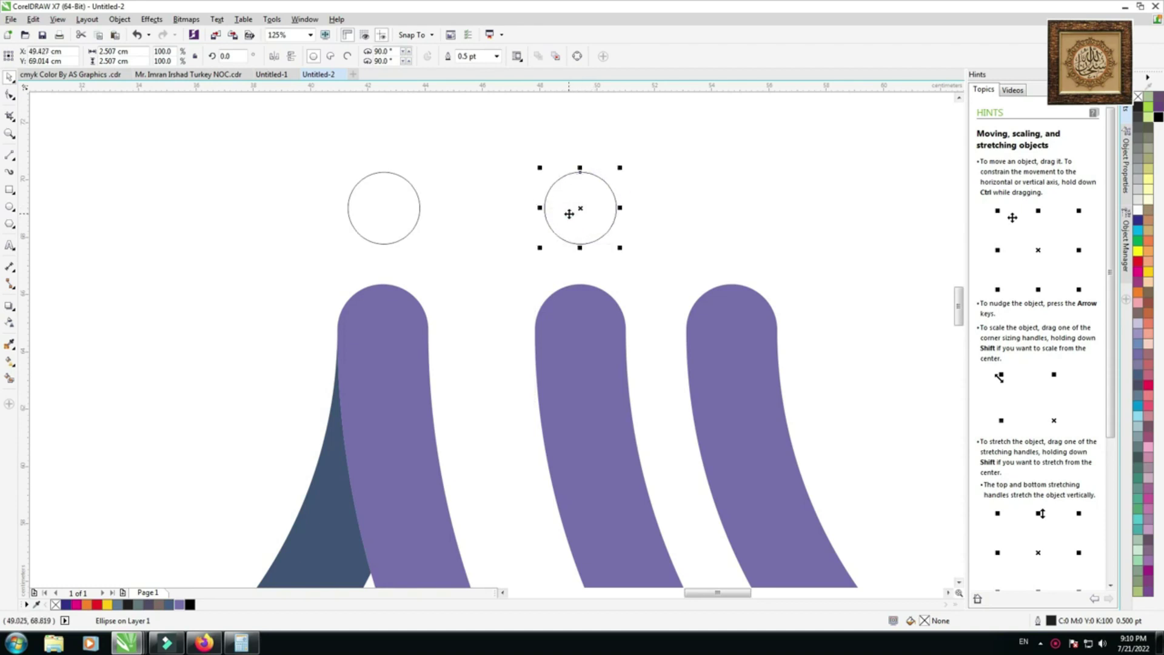
scroll(606, 209, "down", 3)
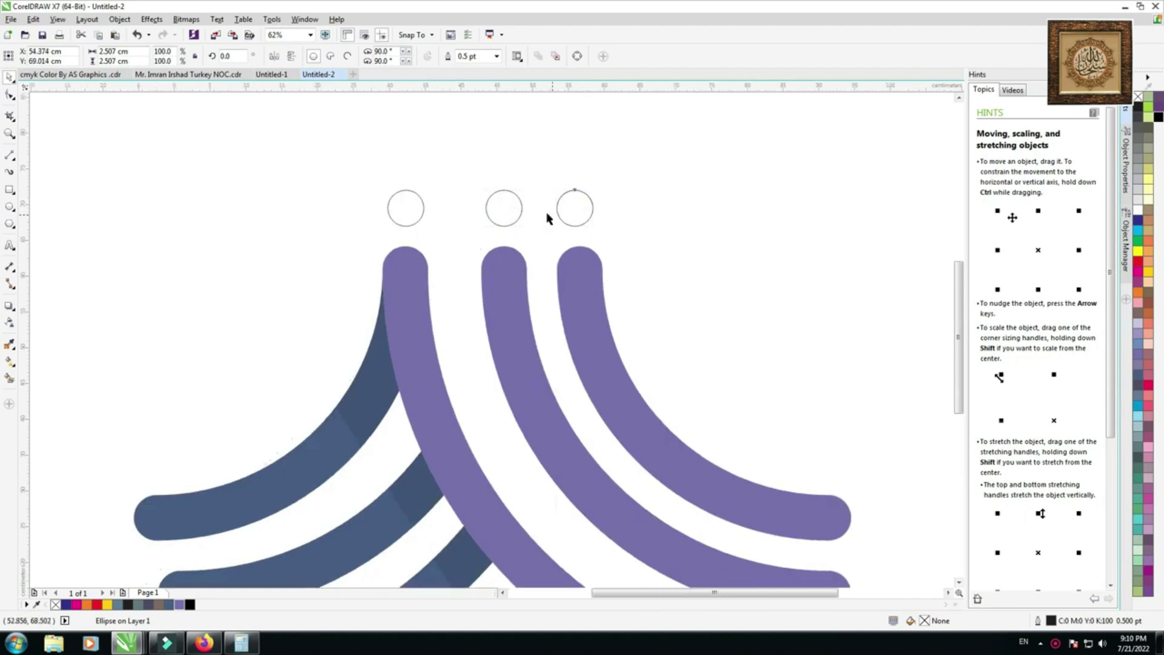
scroll(540, 212, "down", 3)
left_click(528, 211, "shift")
left_click(479, 211, "shift")
left_click(926, 262)
Move the middle purple arc together with the circle above it about 0.6 cm to the left
left_click(549, 318)
left_click(528, 220, "shift")
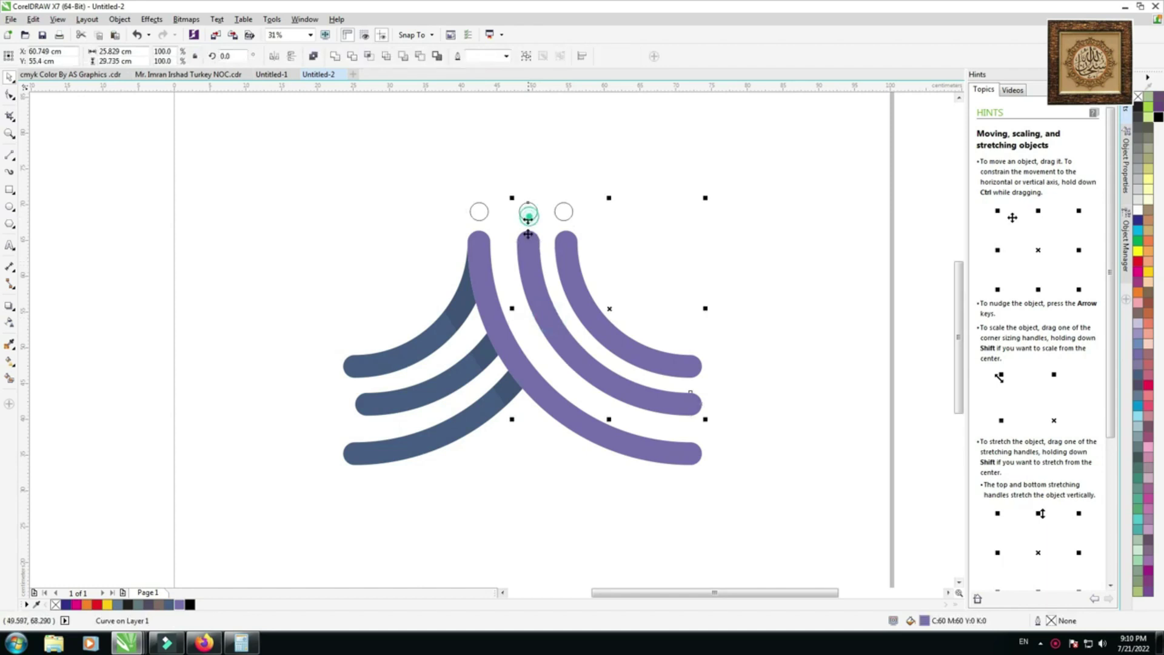
scroll(527, 273, "up", 4)
left_click_drag(527, 271, 513, 276)
scroll(512, 276, "down", 6)
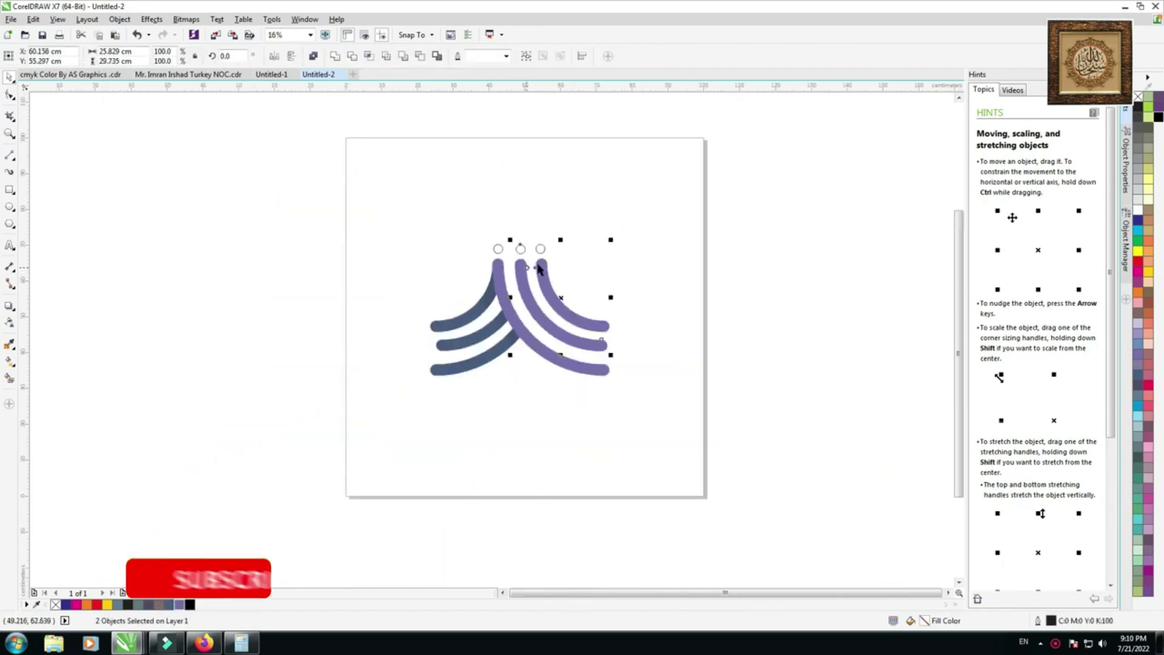
left_click(792, 254)
Set the width and height of the circle above the large purple arc to 3 cm
scroll(542, 236, "up", 2)
left_click(542, 237)
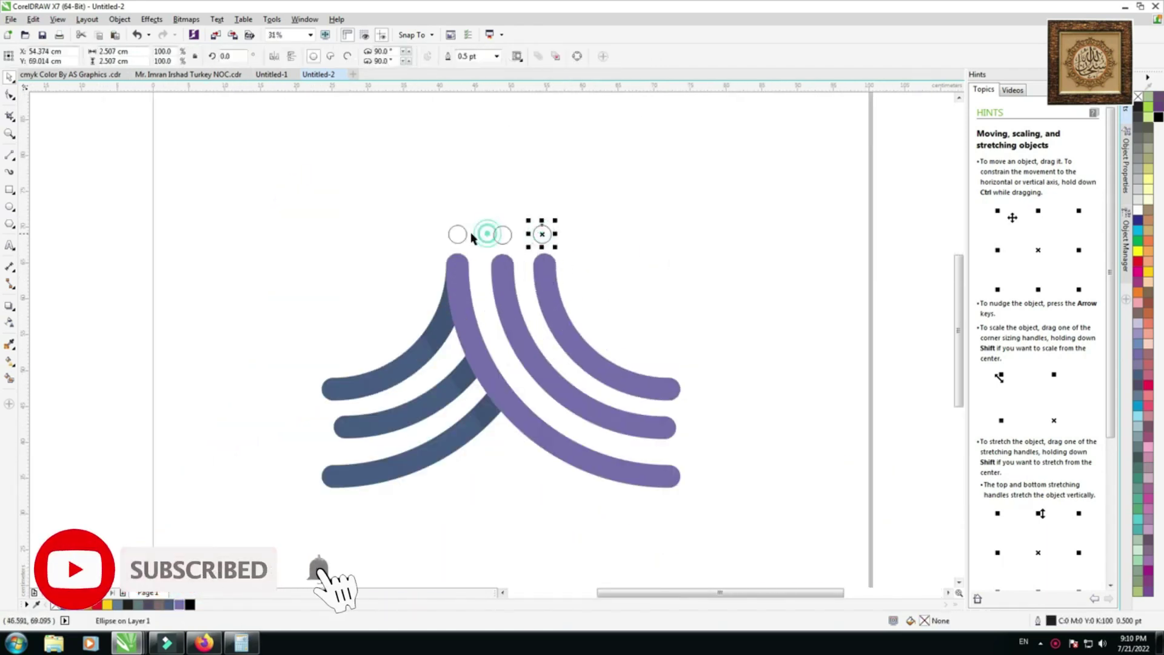
left_click(467, 235)
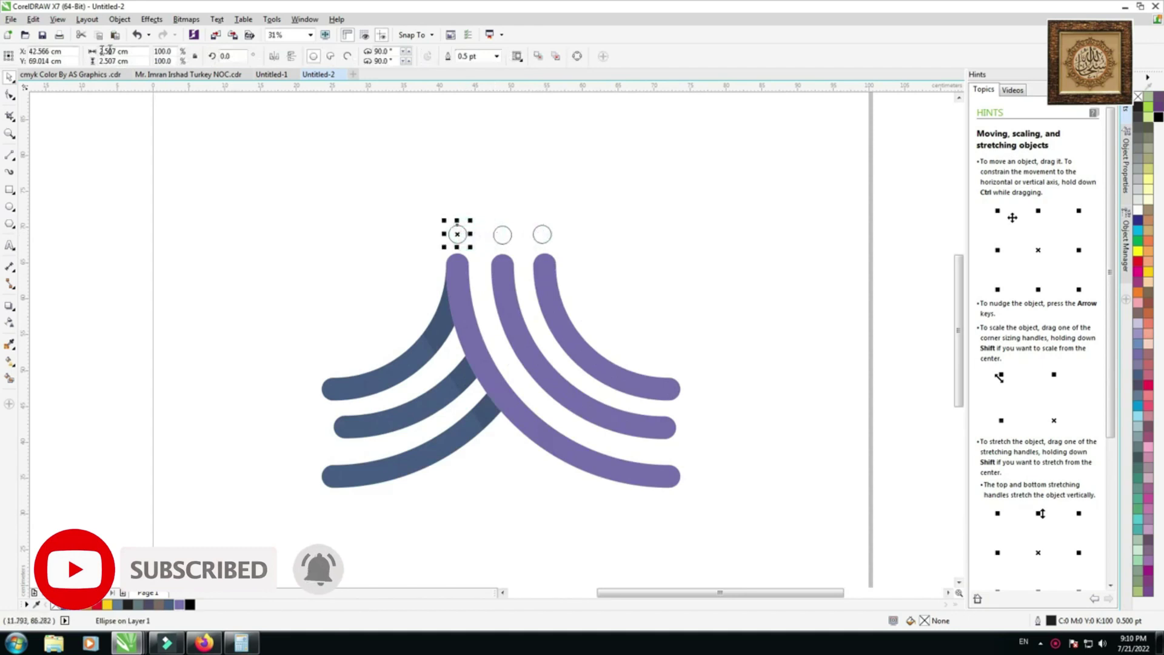
left_click_drag(133, 51, 100, 51)
type("3")
key("Tab")
key("Return")
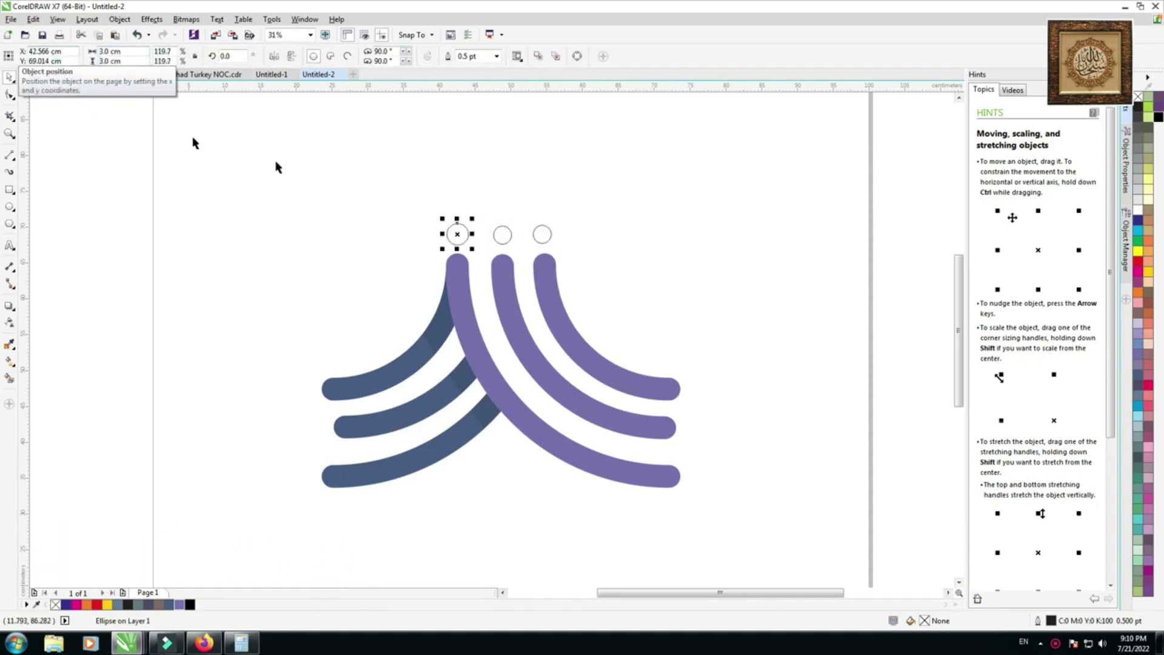
Resize the circles above the middle and small purple arcs to a width and height of 3 cm
left_click(502, 239)
scroll(502, 238, "up", 1)
left_click(540, 233)
key("ctrl+r")
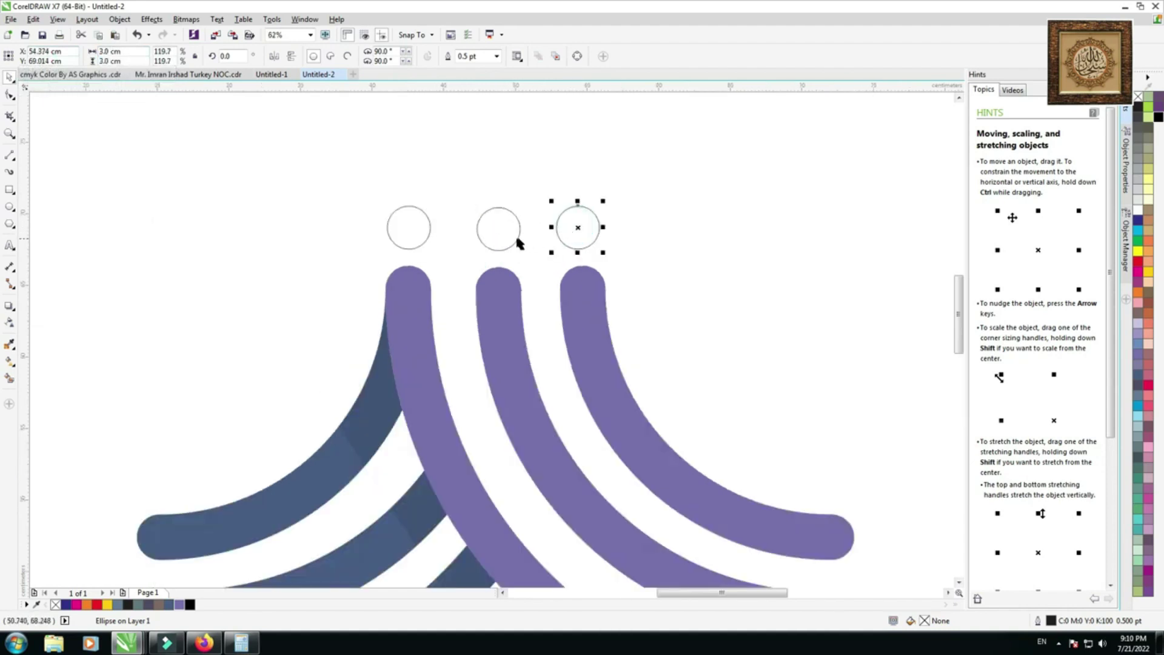
Fill the three circles above the purple arcs with Electric Blue and remove their outlines
left_click(428, 230, "shift")
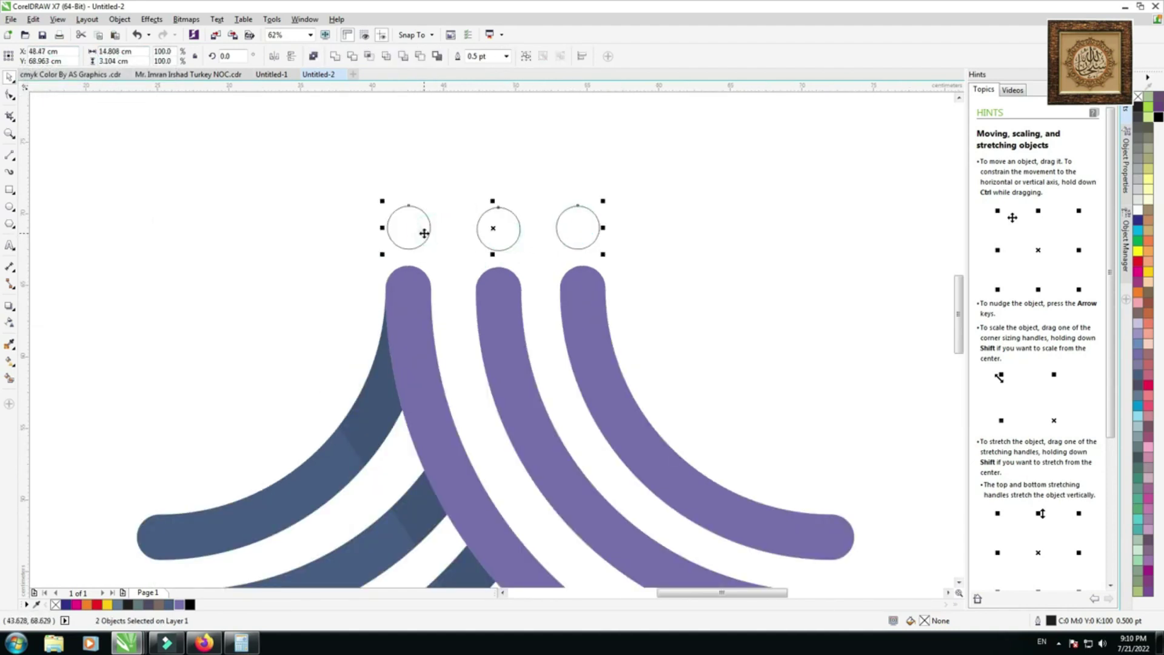
left_click(181, 604)
scroll(399, 273, "down", 1)
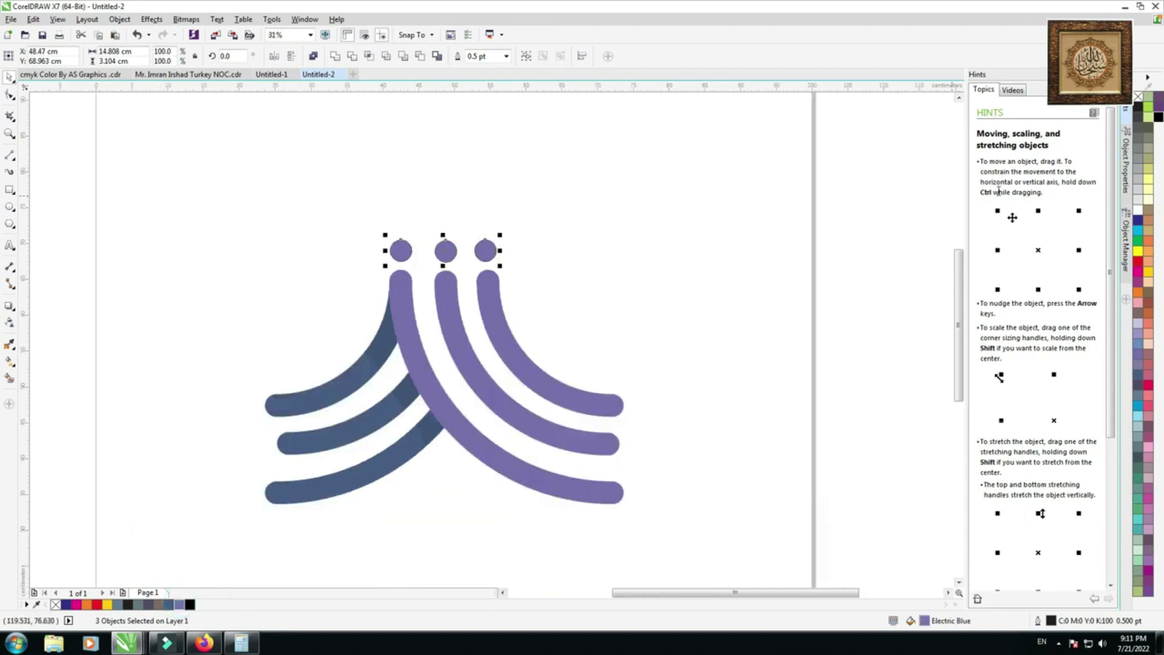
left_click(624, 239)
scroll(533, 257, "left", 2)
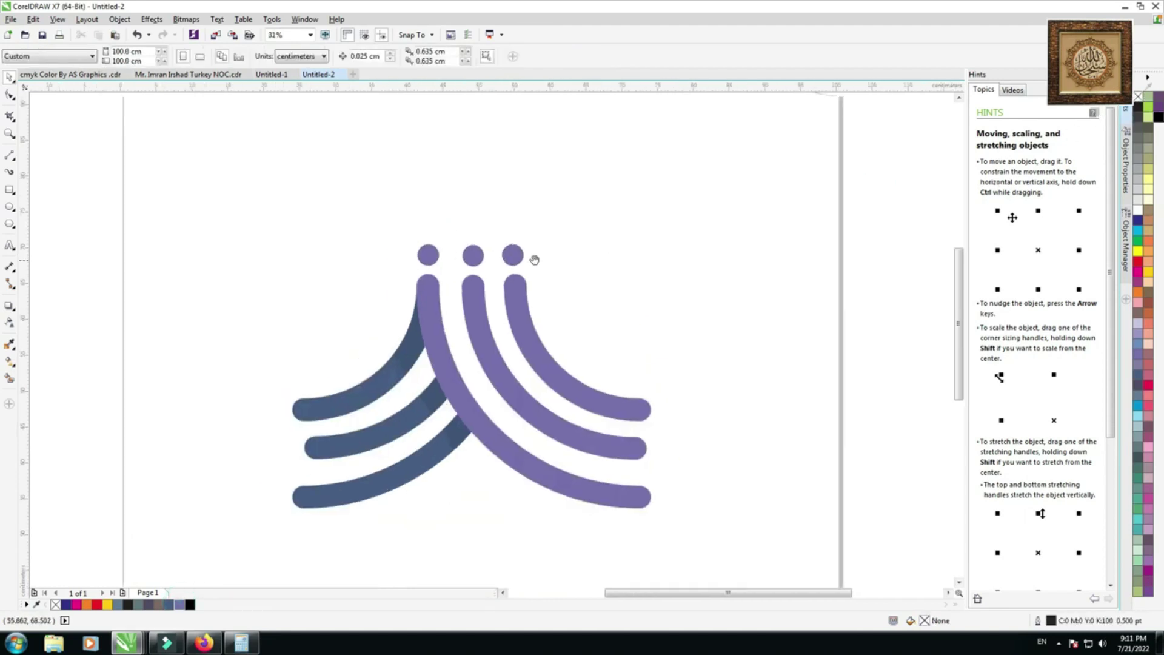
left_click(18, 151)
scroll(429, 240, "up", 1)
left_click_drag(351, 282, 743, 263)
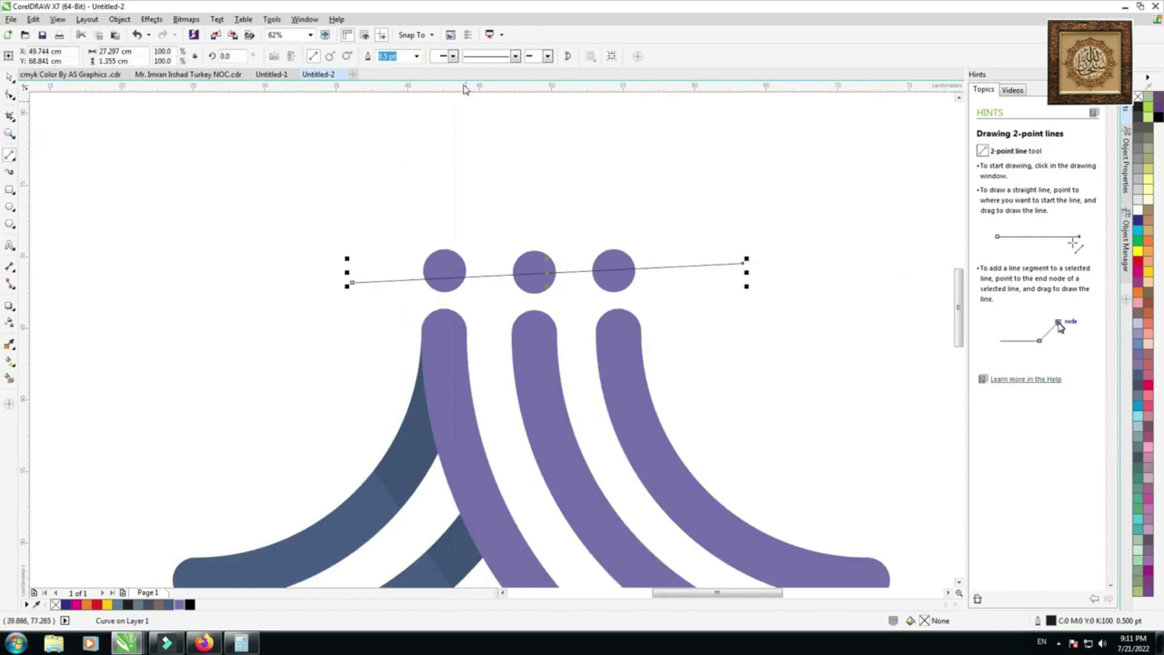
left_click(10, 77)
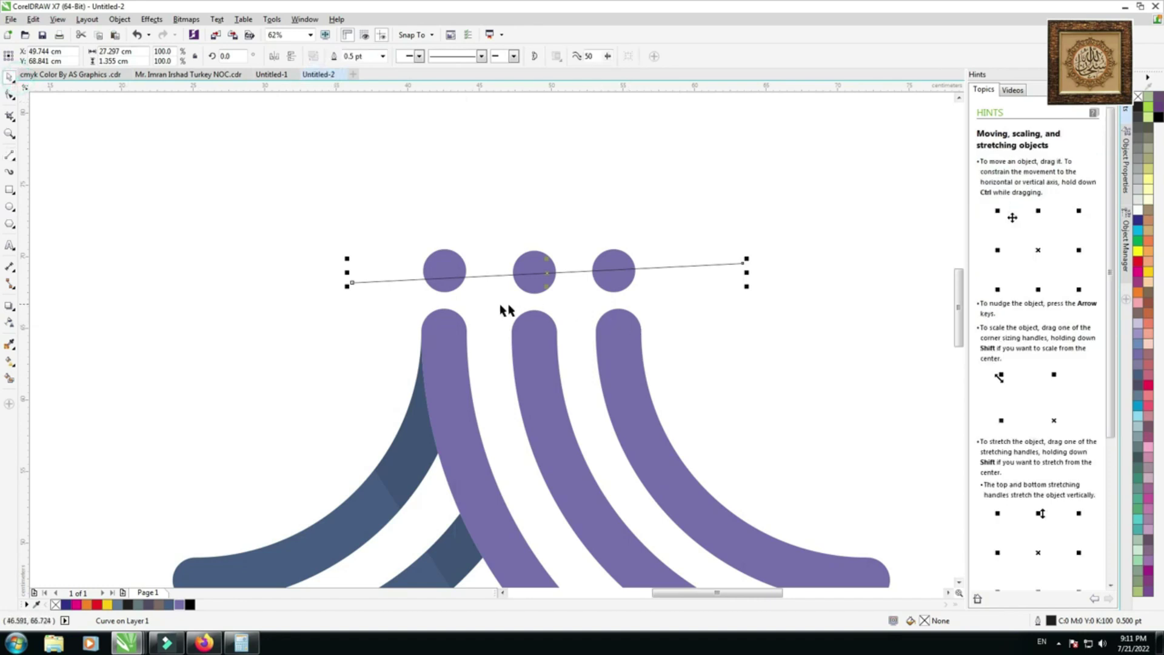
scroll(538, 294, "up", 1)
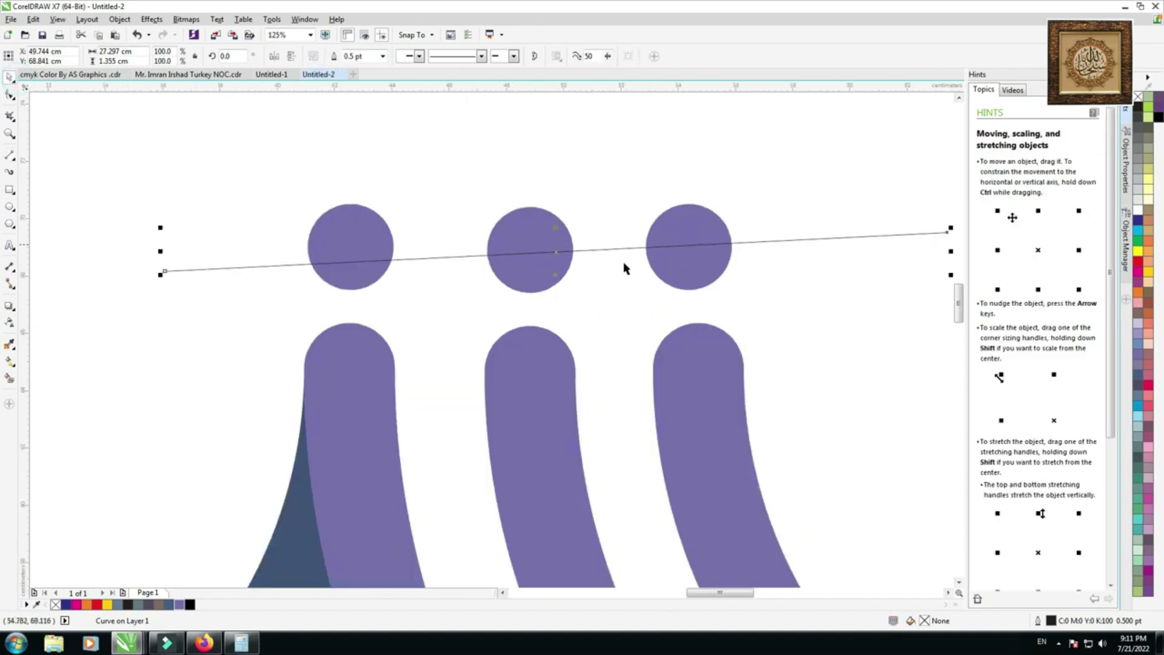
key("Delete")
Draw a horizontal 2-point line about 22.8 cm long through the middle of the three circles
left_click(9, 155)
mouse_move(221, 241)
left_mouse_down()
mouse_move(467, 257)
mouse_move(730, 247)
left_mouse_up()
left_click_drag(193, 247, 853, 247)
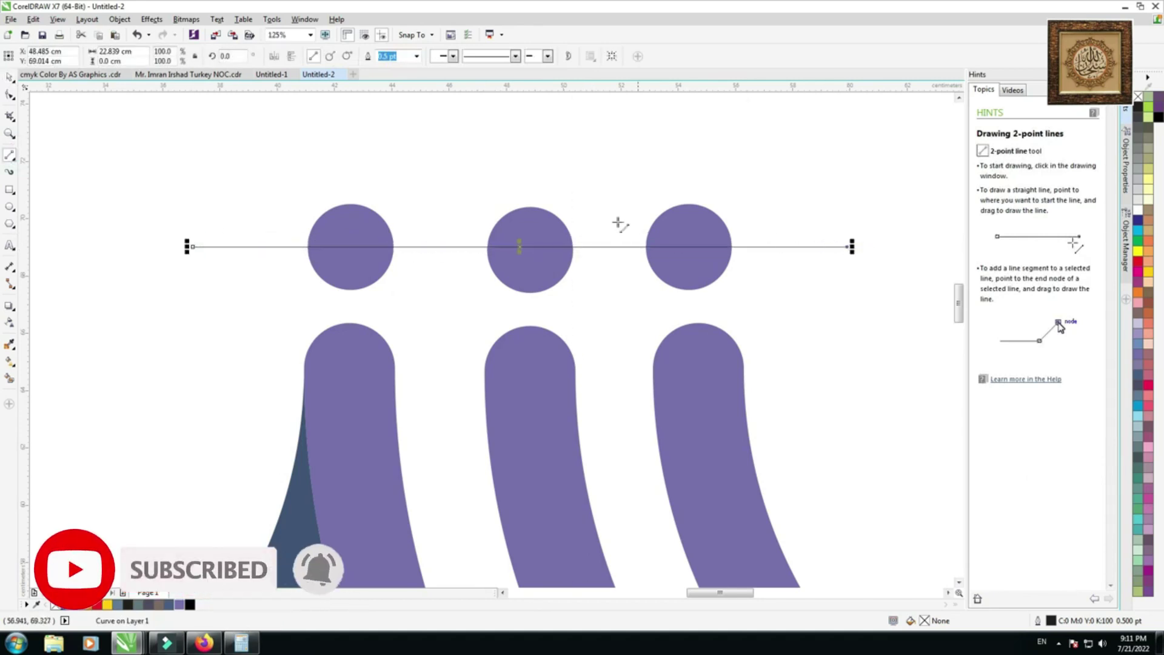
key("F4")
left_click(100, 180)
Smart-fill the upper halves of the two outer circles and the lower half of the middle one, and delete the dividing line
scroll(552, 228, "up", 2)
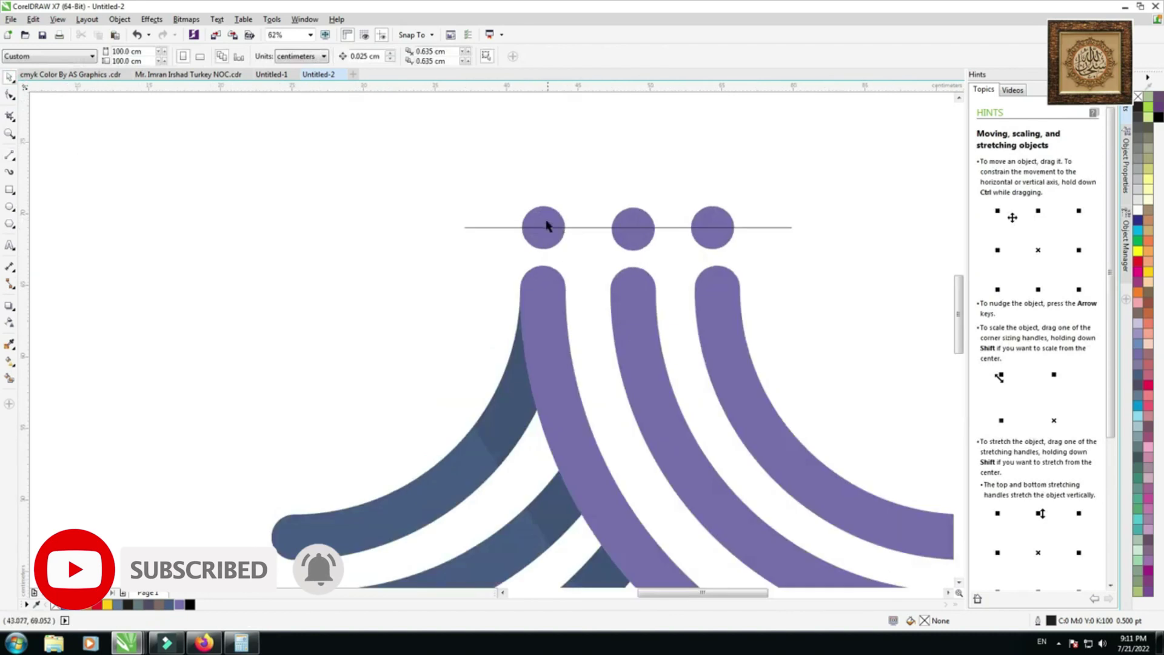
left_click(546, 228)
left_click(10, 378)
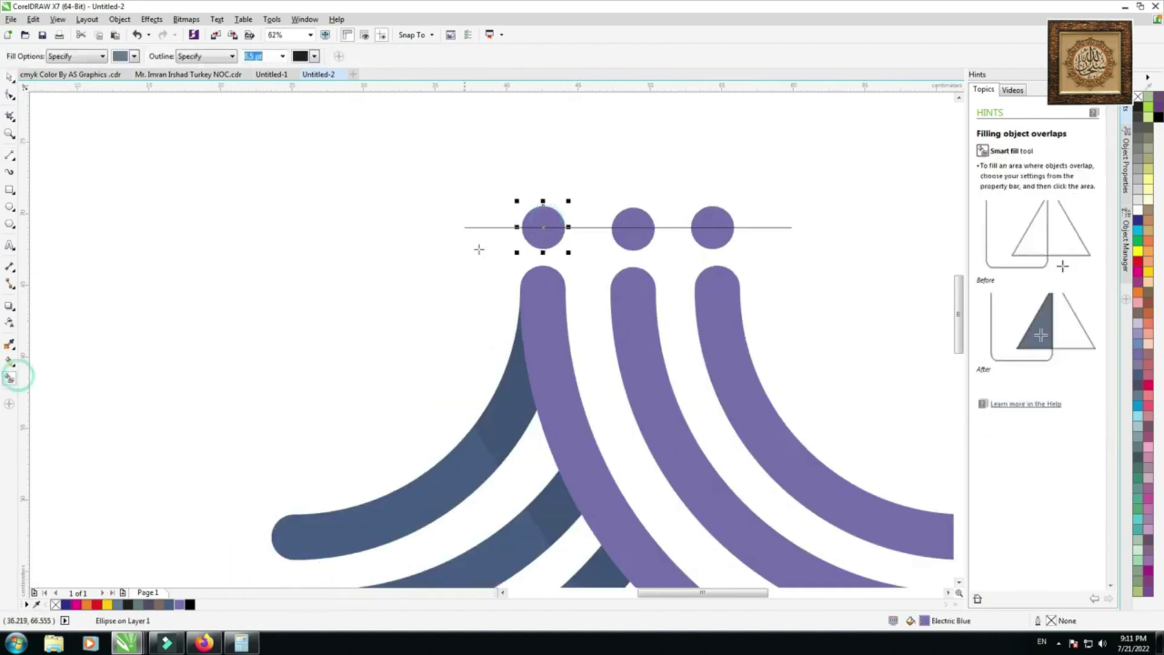
left_click(550, 219)
left_click(644, 238)
left_click(718, 215)
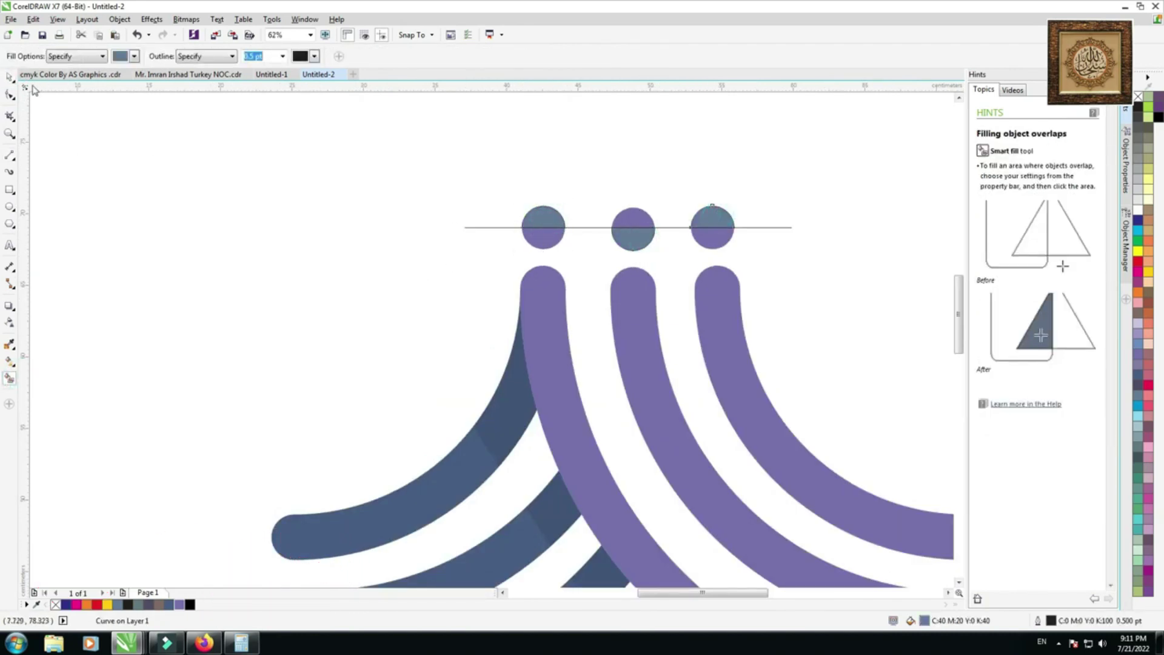
left_click(487, 228)
key("Delete")
Fill the three smart-filled half circles with C100 M100 Y100 K100 black and remove their outlines
left_click(543, 221)
left_click(633, 231, "shift")
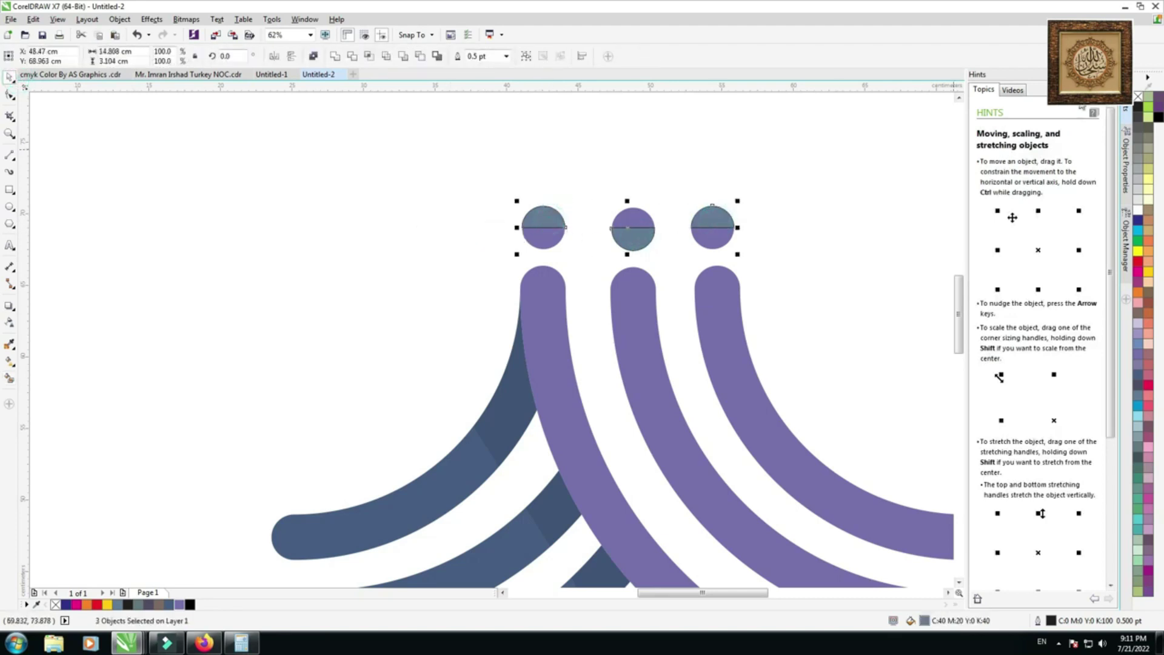
left_click(1139, 107)
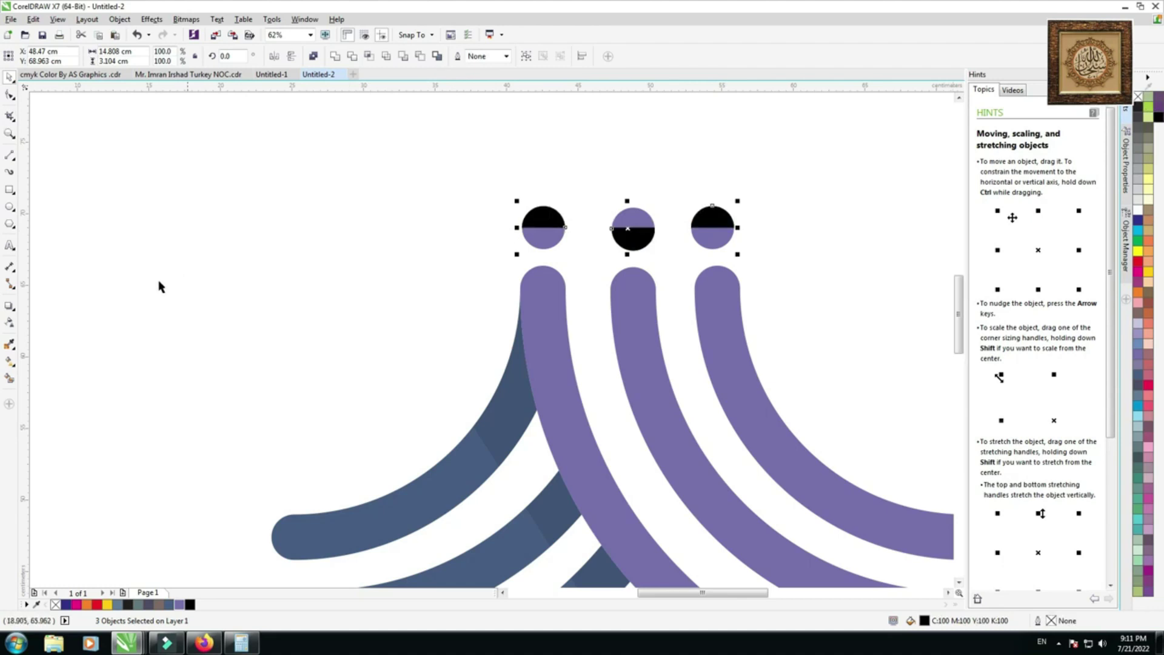
Apply a uniform transparency to the three black half circles
left_click(10, 323)
left_click(628, 267)
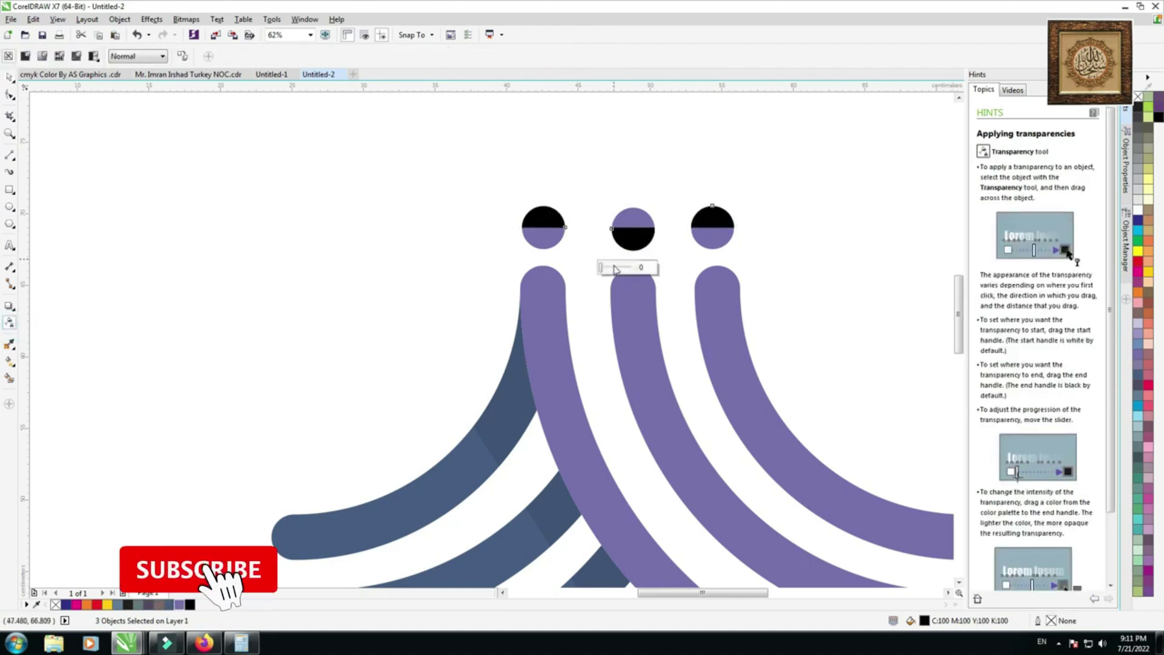